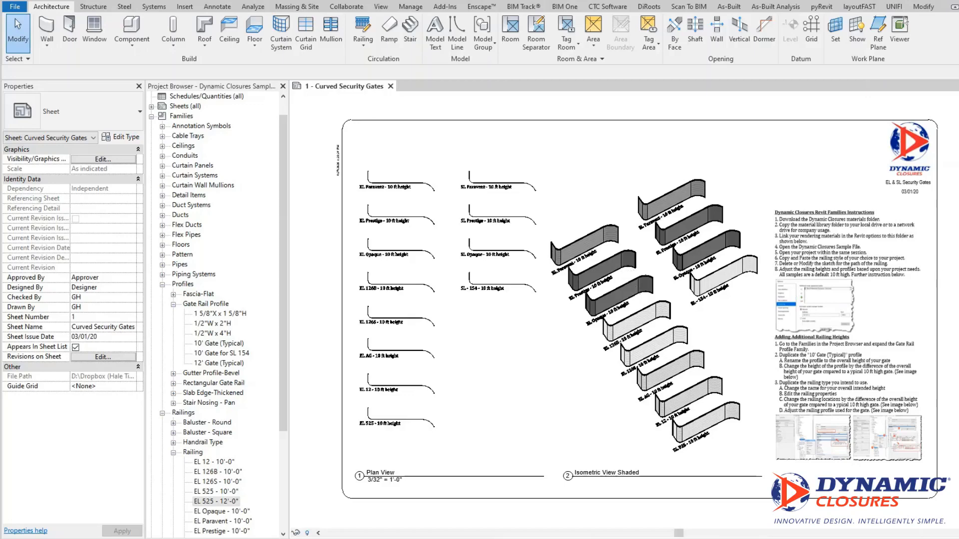
Open the Rendering section of the program options to show the additional render appearance paths
scroll(919, 330, "up", 3)
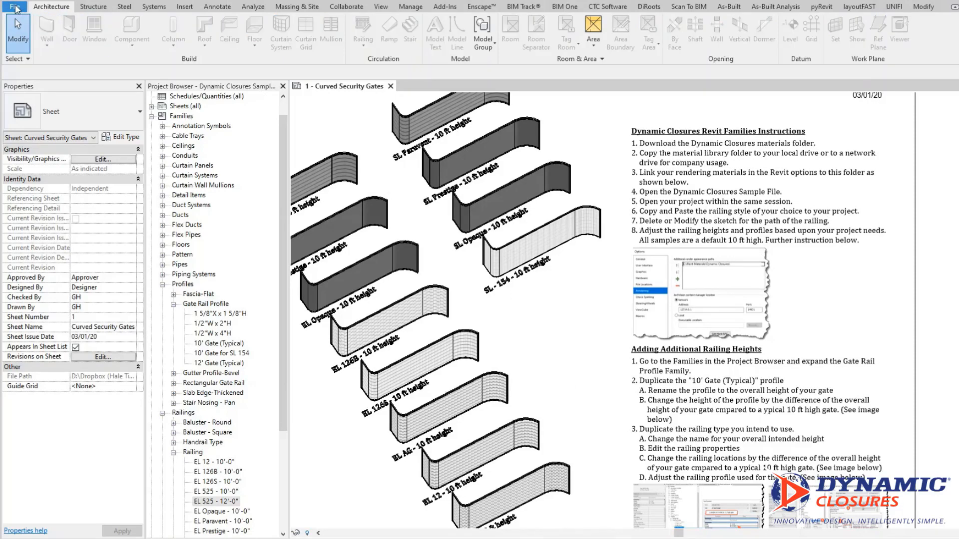
left_click(15, 7)
left_click(173, 261)
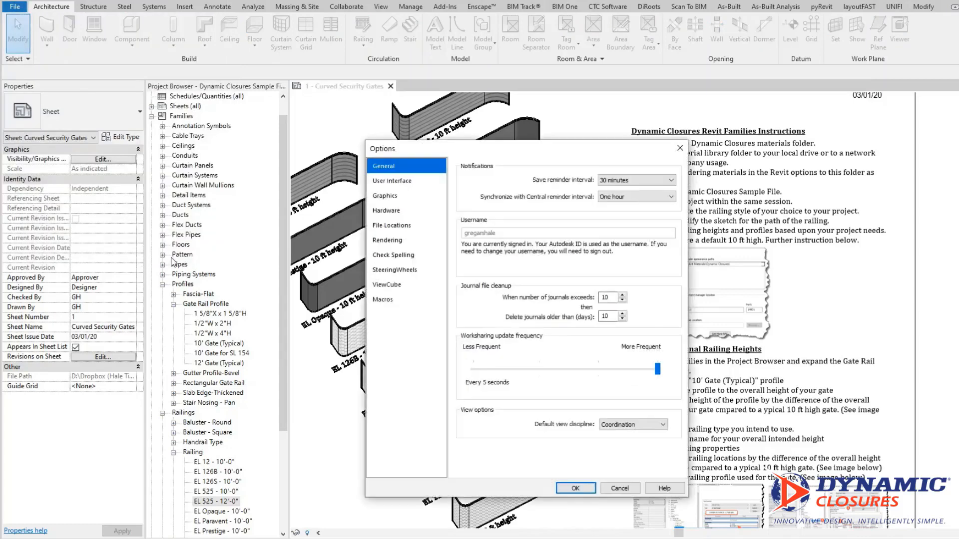
left_click_drag(424, 150, 321, 148)
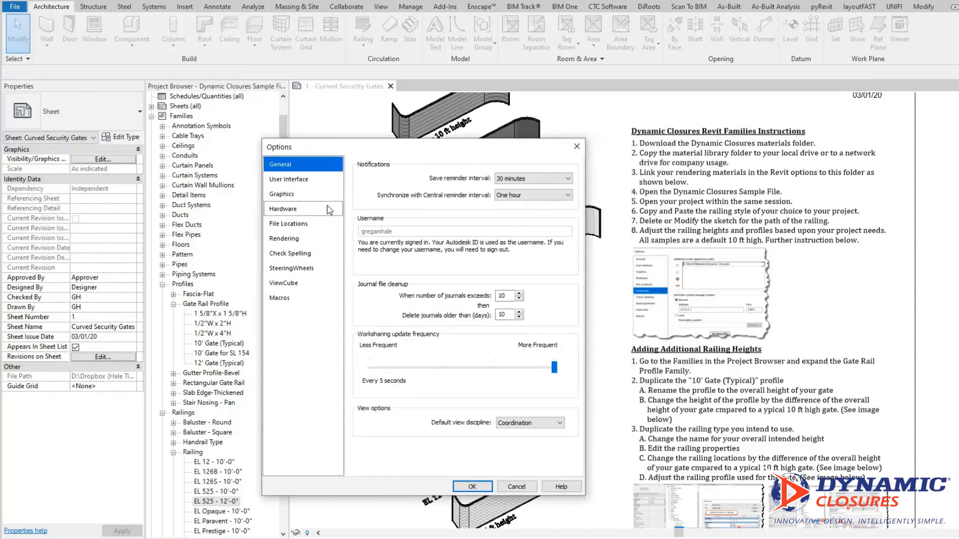
left_click(286, 239)
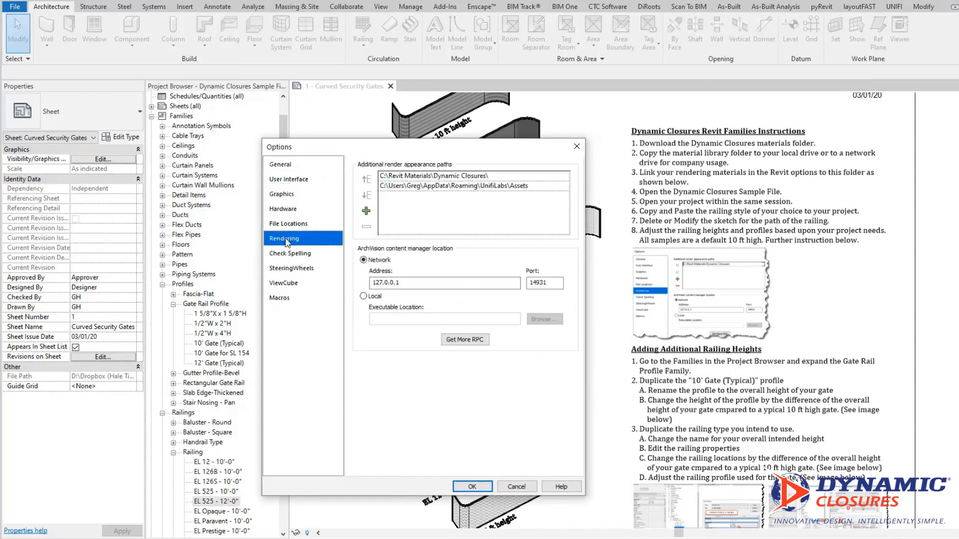
Add the folder C:\Revit Materials\Dynamic Closures as an additional render appearance path and accept the options
left_click(367, 211)
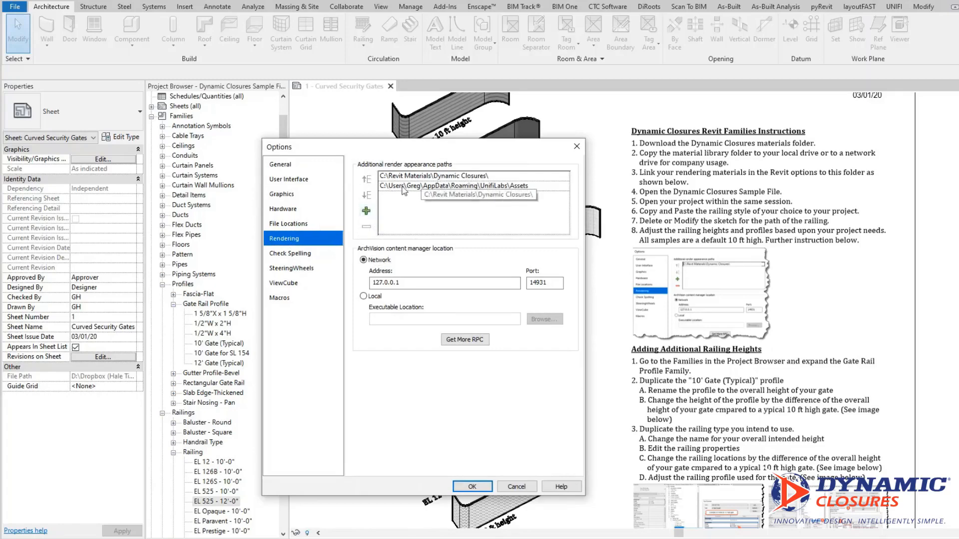
left_click(366, 212)
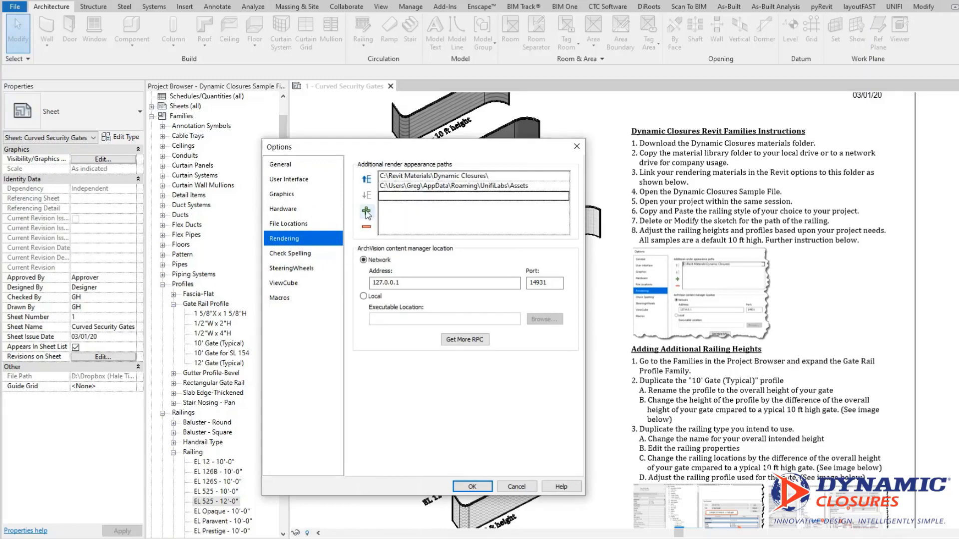
left_click(559, 196)
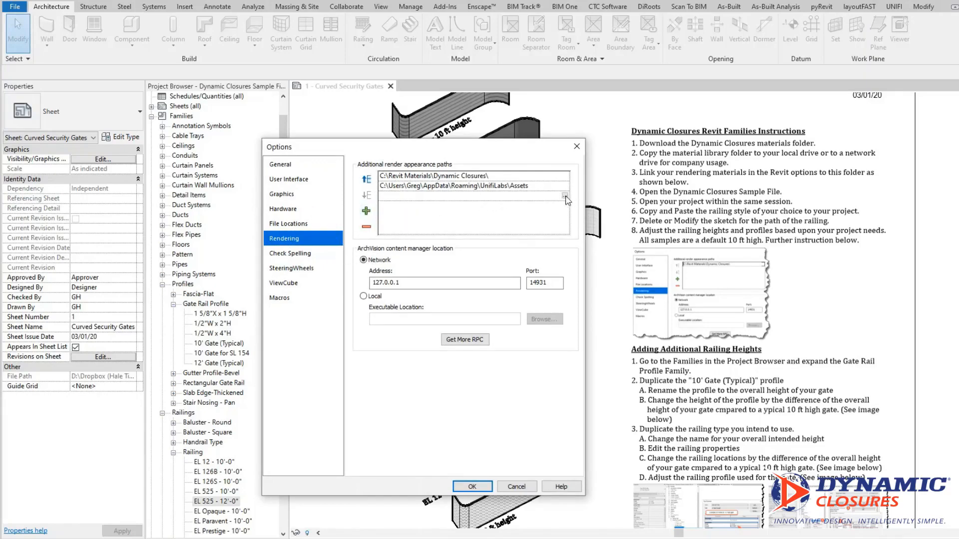
left_click(565, 196)
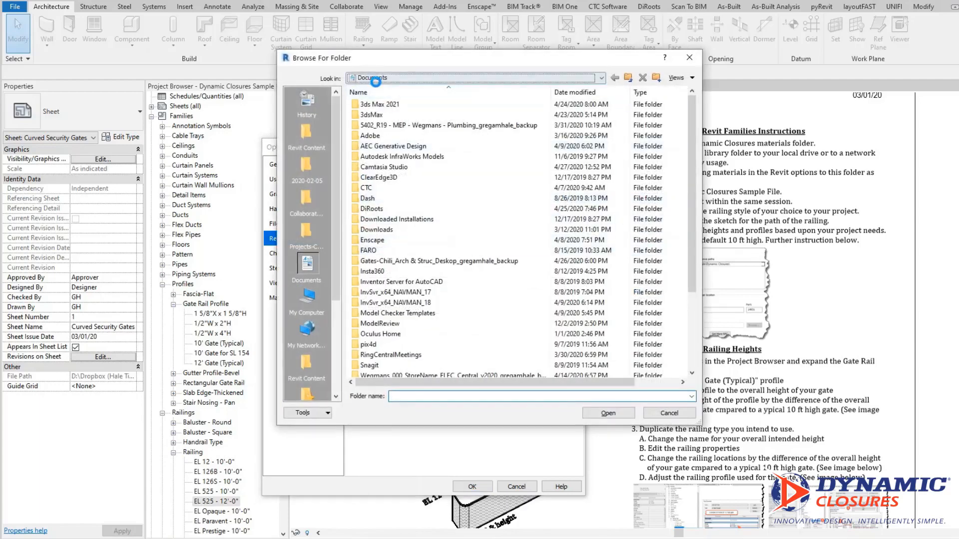
left_click(372, 78)
left_click(395, 105)
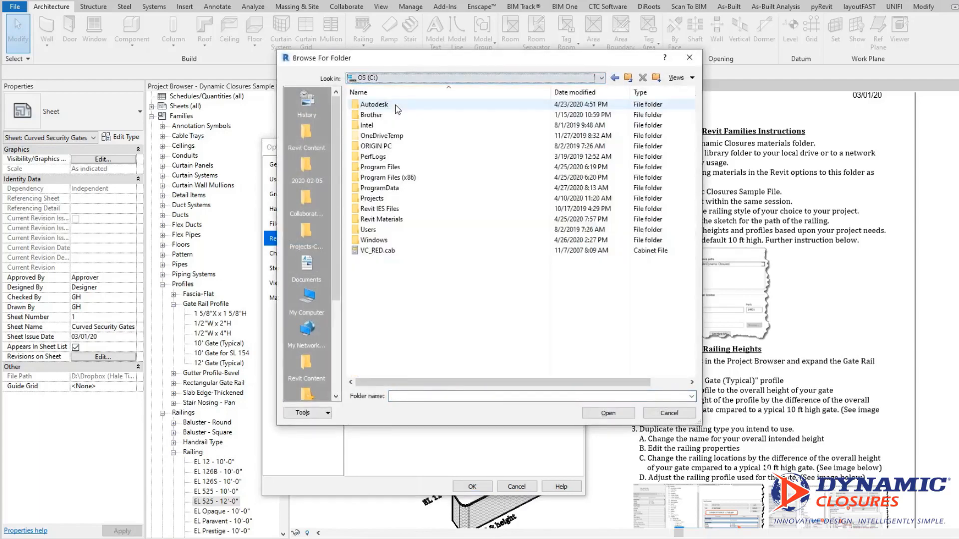
double_click(380, 219)
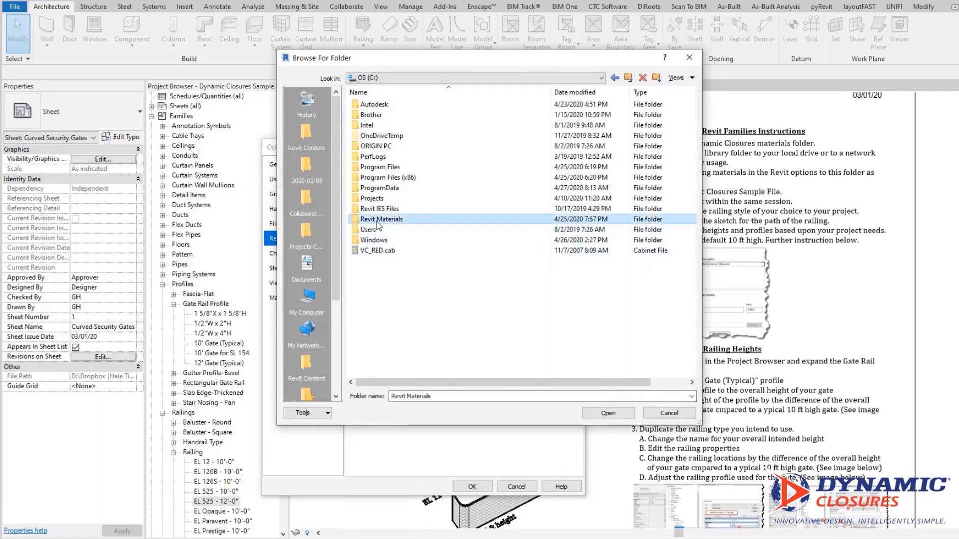
left_click(390, 105)
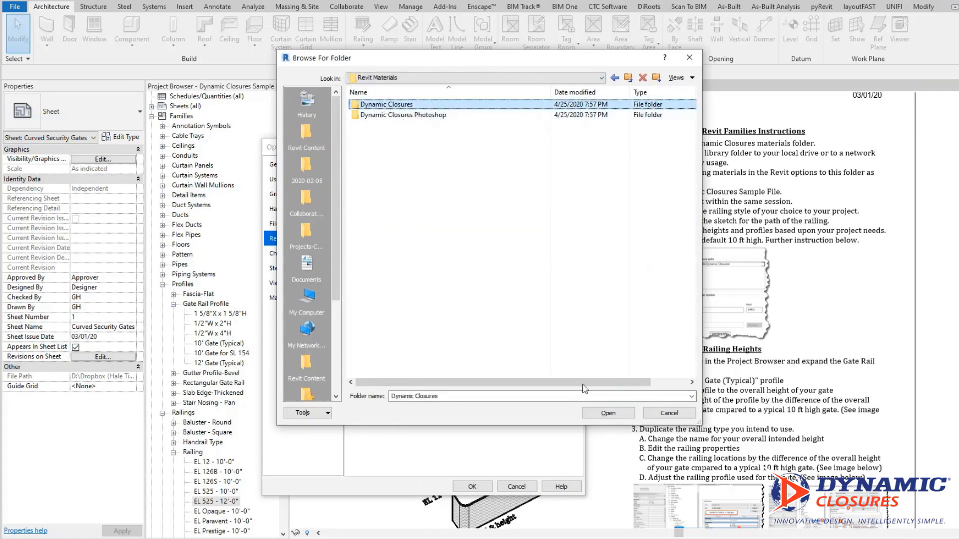
left_click(606, 414)
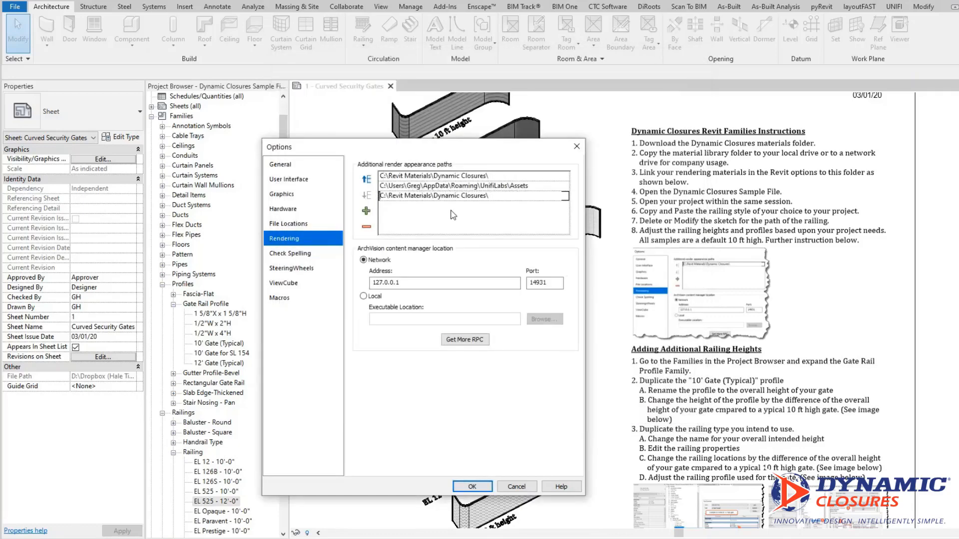
left_click(472, 487)
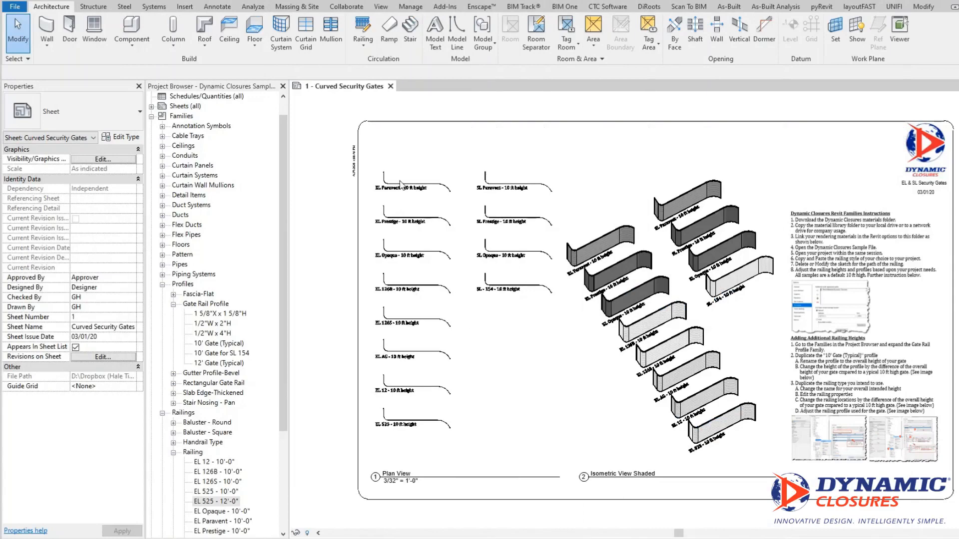
Activate the Plan View on the sheet and start a railing sketch with the type EL 525 - 10'-0"
scroll(401, 184, "up", 4)
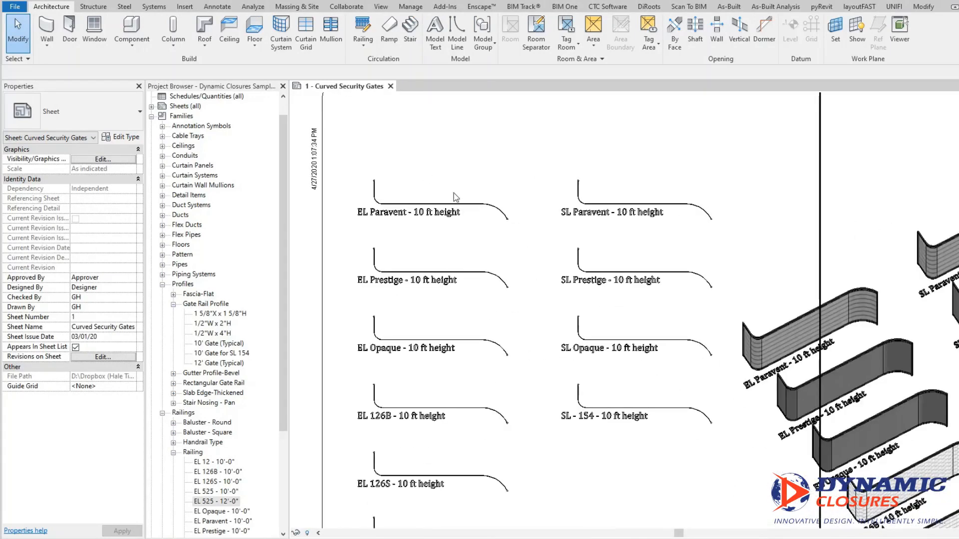
middle_click_drag(473, 255, 494, 361)
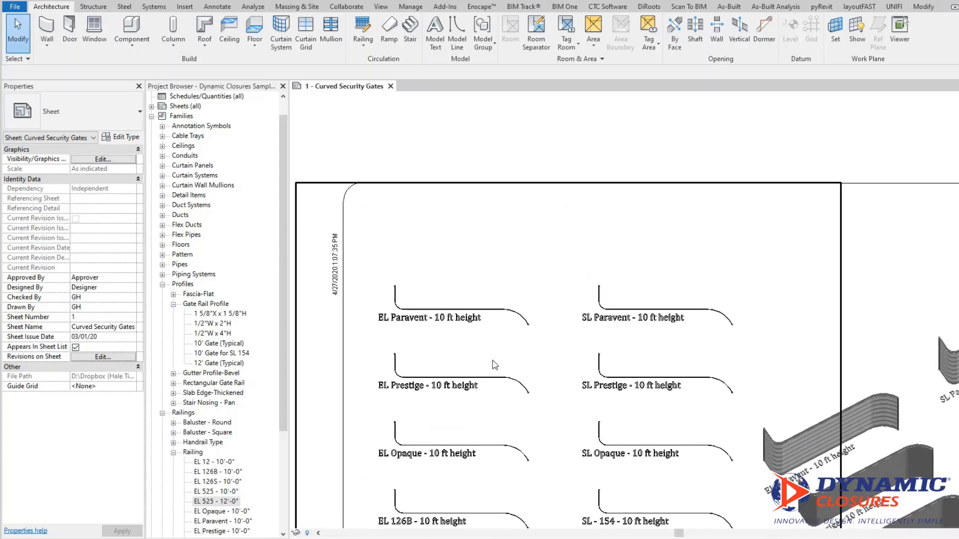
double_click(492, 273)
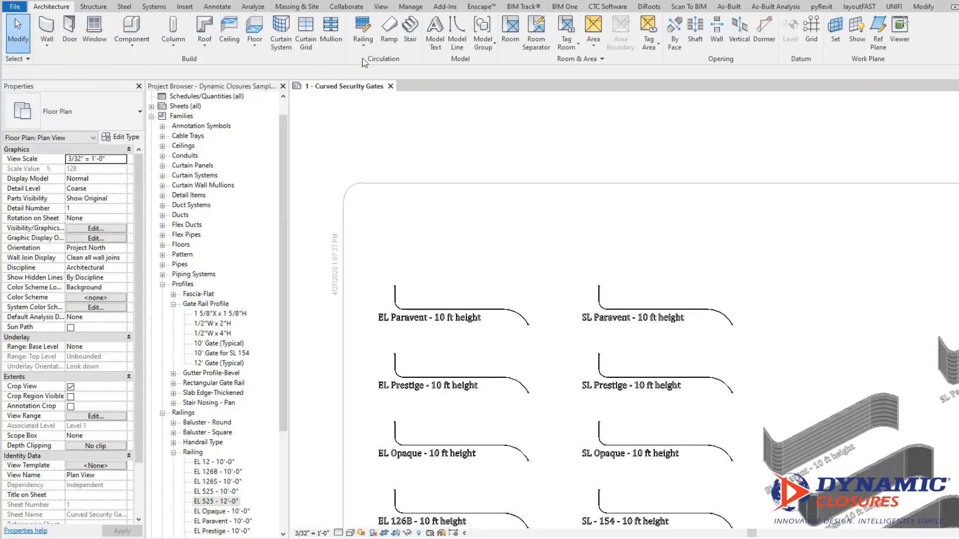
left_click(363, 31)
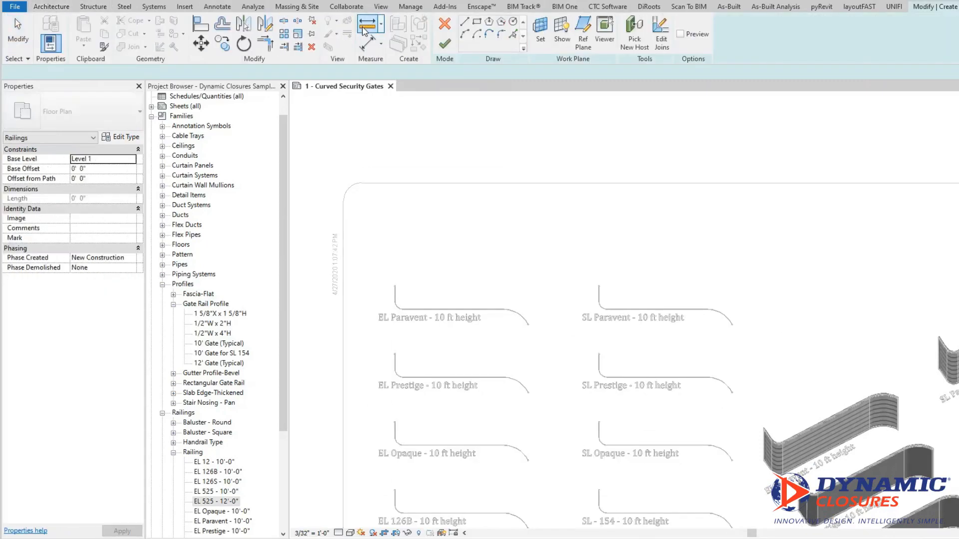
left_click(93, 114)
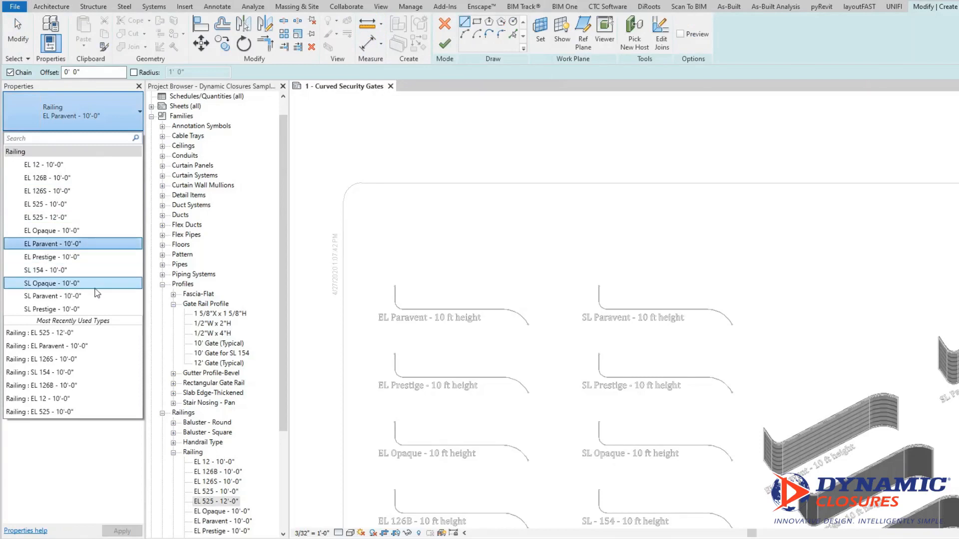
left_click(46, 204)
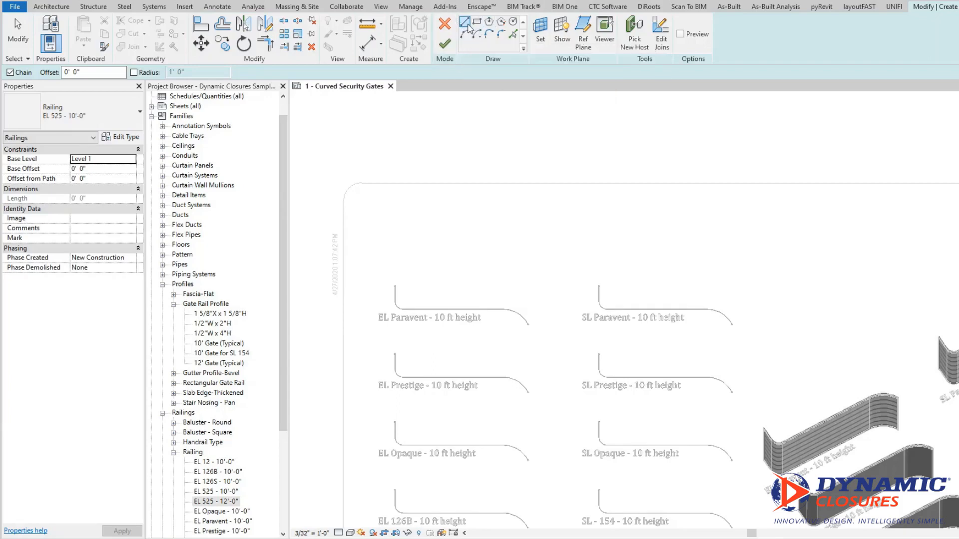
Sketch a horizontal railing run about 12'-6" long above the Paravent samples, continued by two arcs curving in opposite directions
left_click(404, 233)
left_click(488, 233)
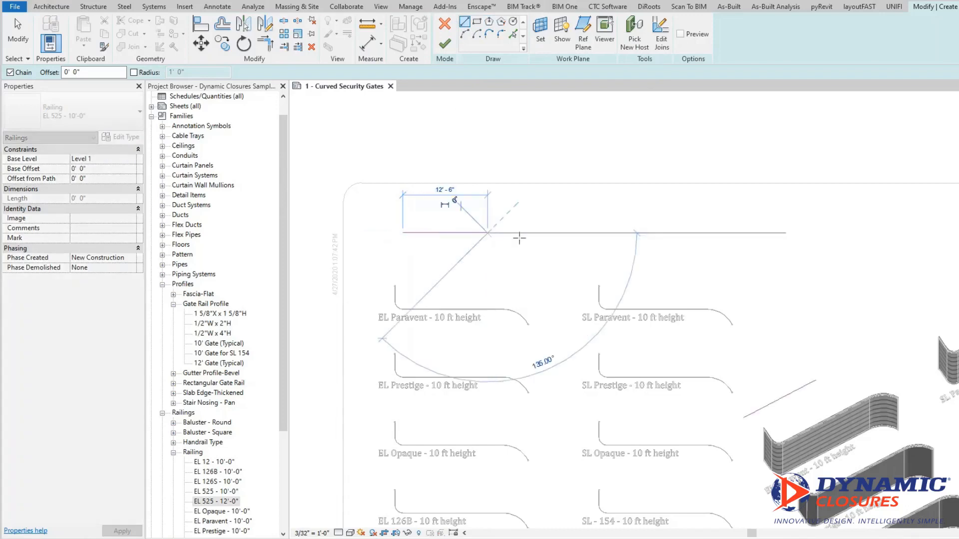
left_click(466, 36)
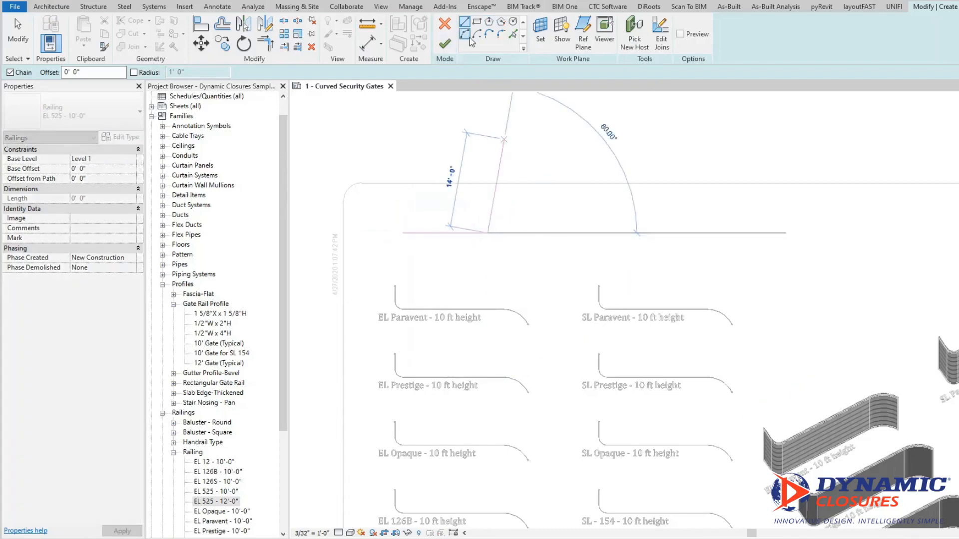
left_click(572, 231)
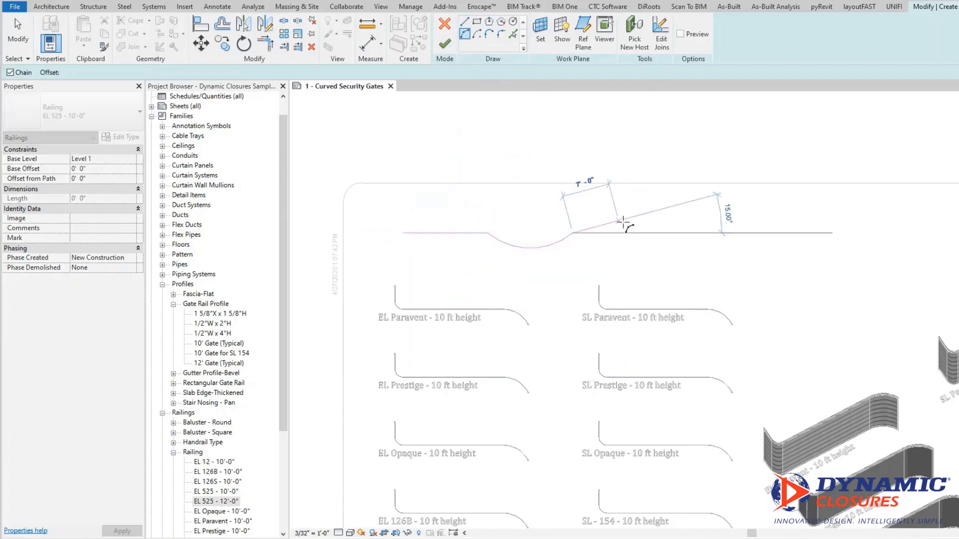
left_click(649, 232)
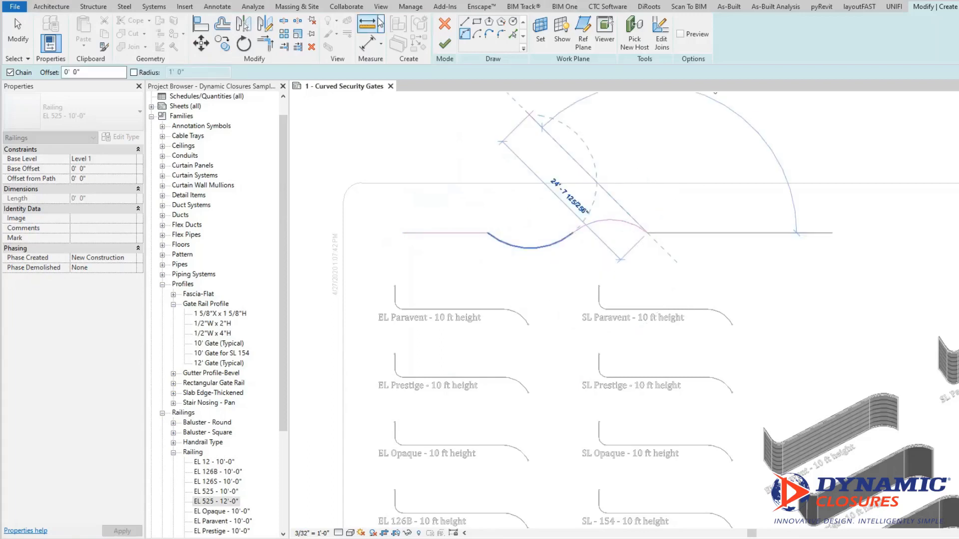
Add a straight segment sloping down from the end of the second arc and finish the railing
left_click(465, 21)
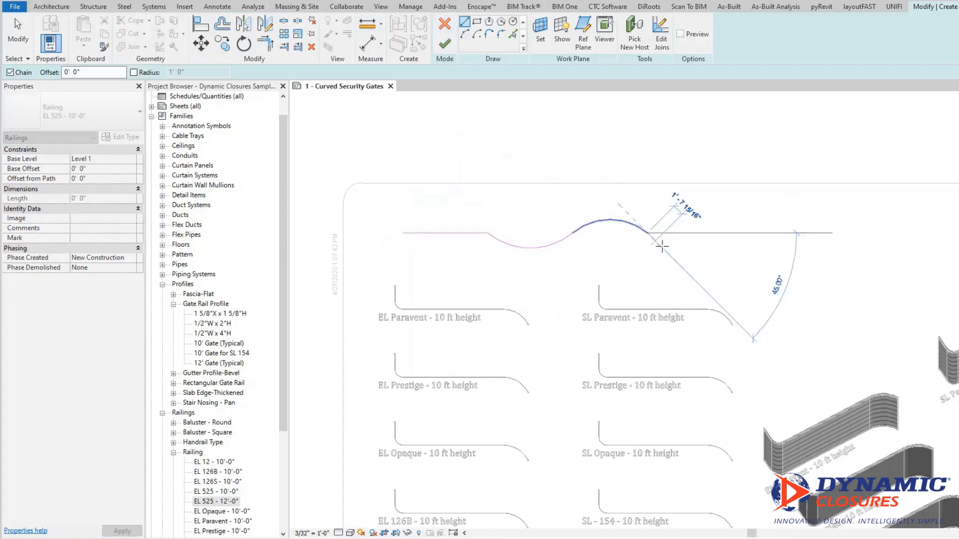
left_click(698, 273)
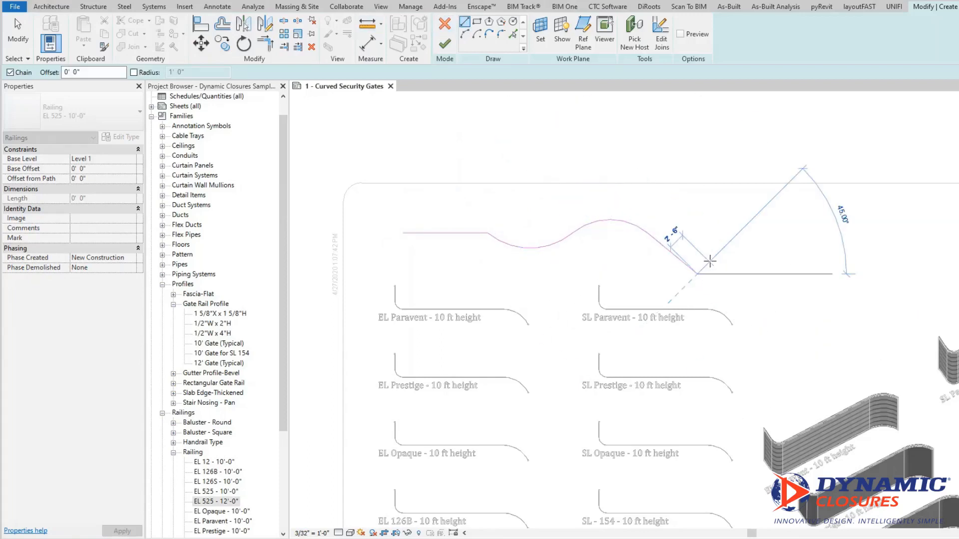
left_click(445, 44)
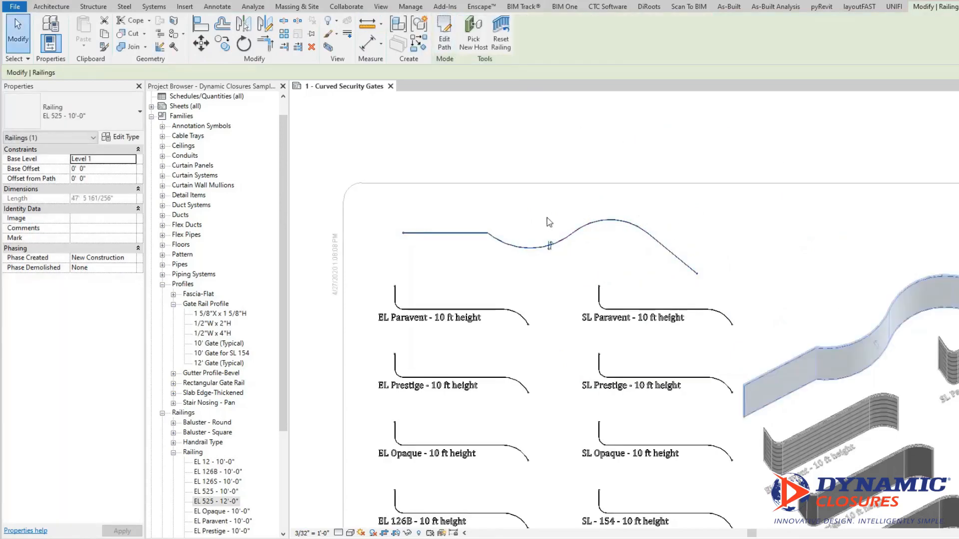
left_click(520, 210)
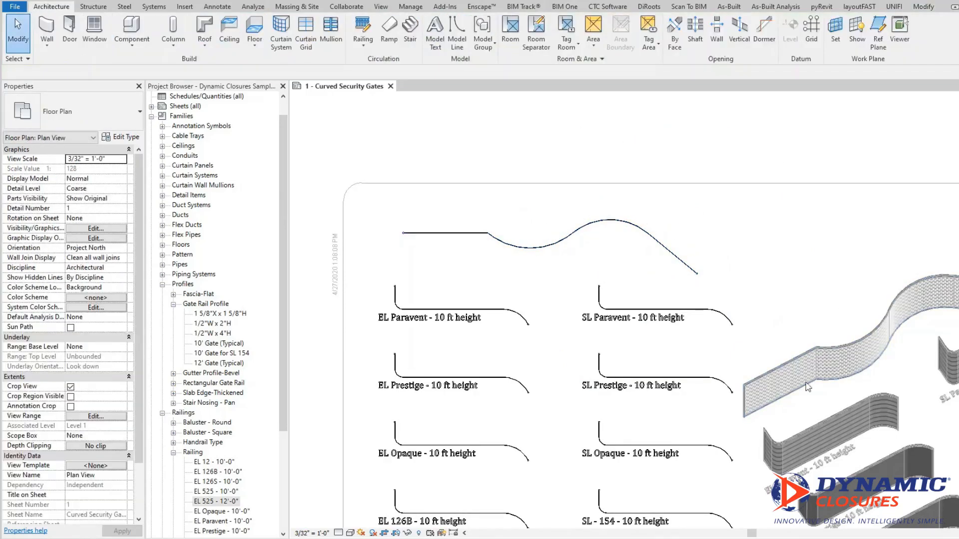
middle_click_drag(519, 207, 477, 173)
middle_click_drag(573, 245, 568, 204)
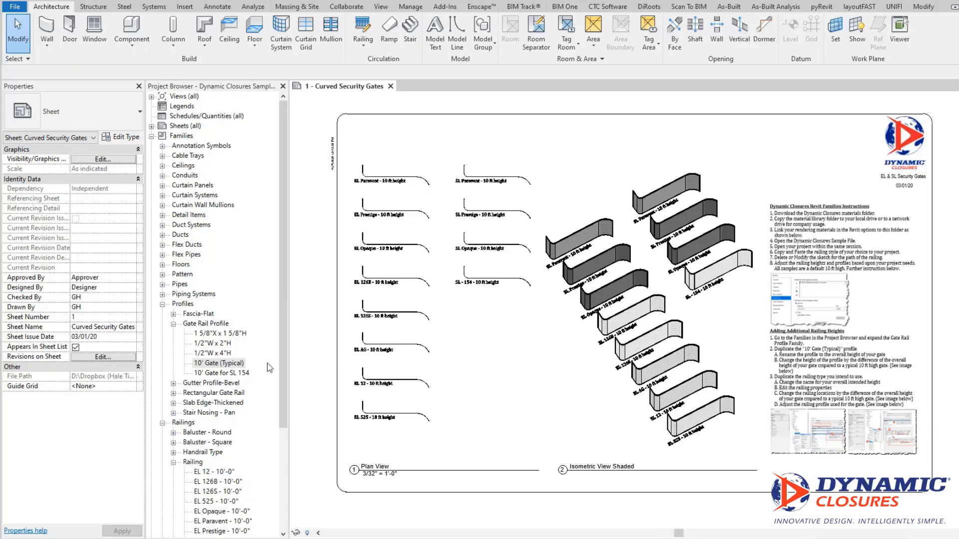
Duplicate the 10' Gate (Typical) gate rail profile and name the copy 12' Gate (Typical)
left_click(212, 366)
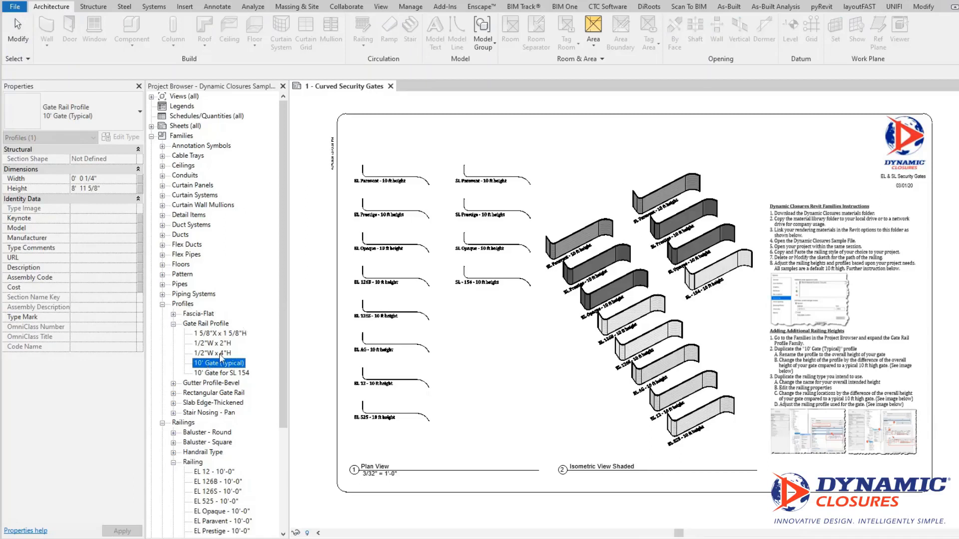
right_click(218, 367)
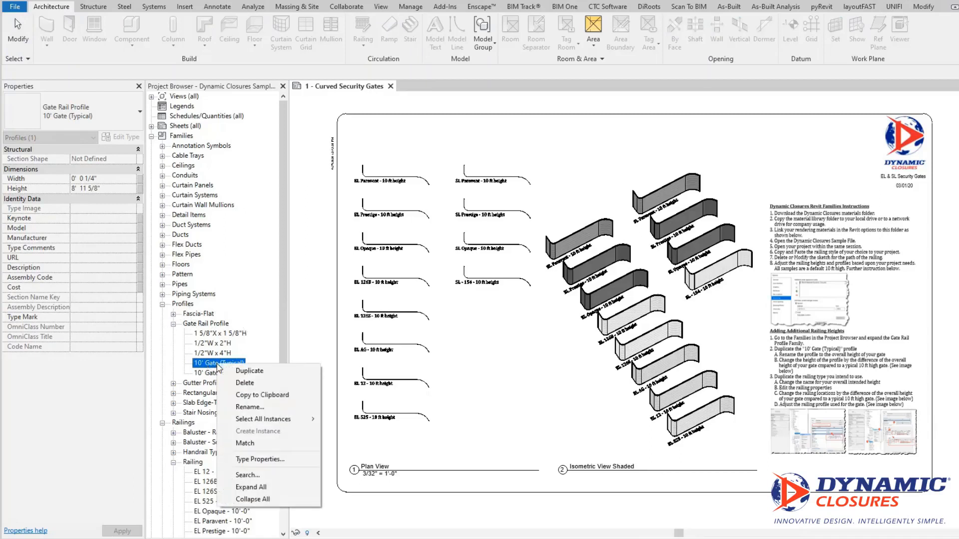
left_click(250, 372)
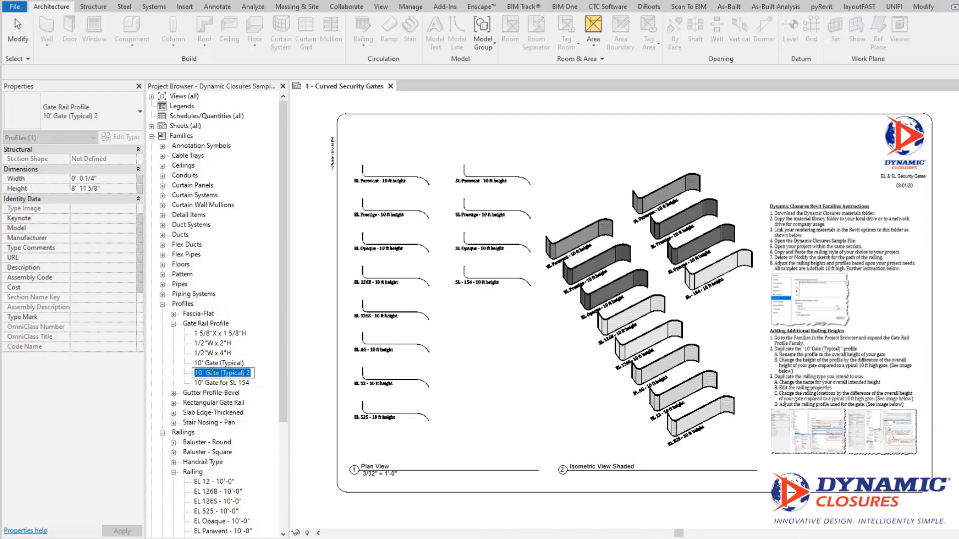
left_click(251, 374)
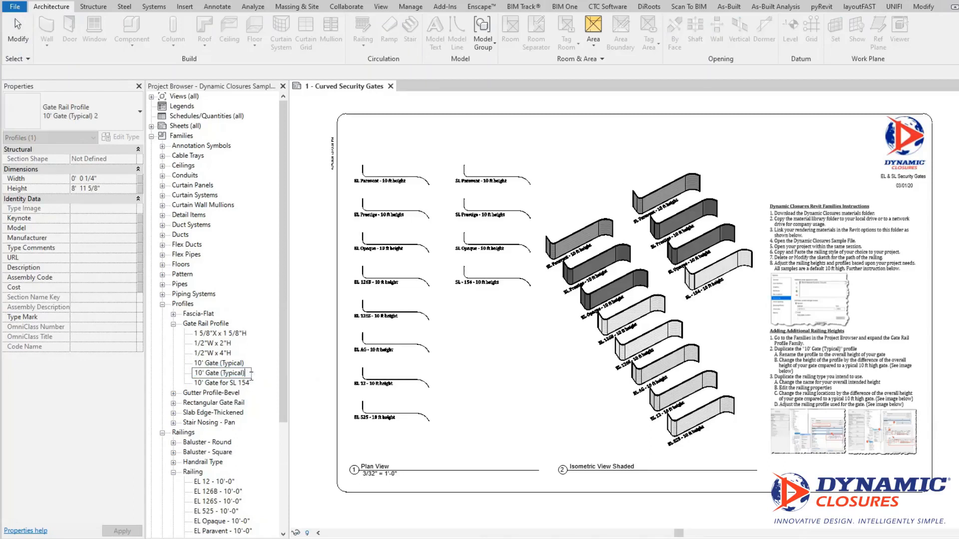
key("BackSpace")
type("2")
left_click(316, 382)
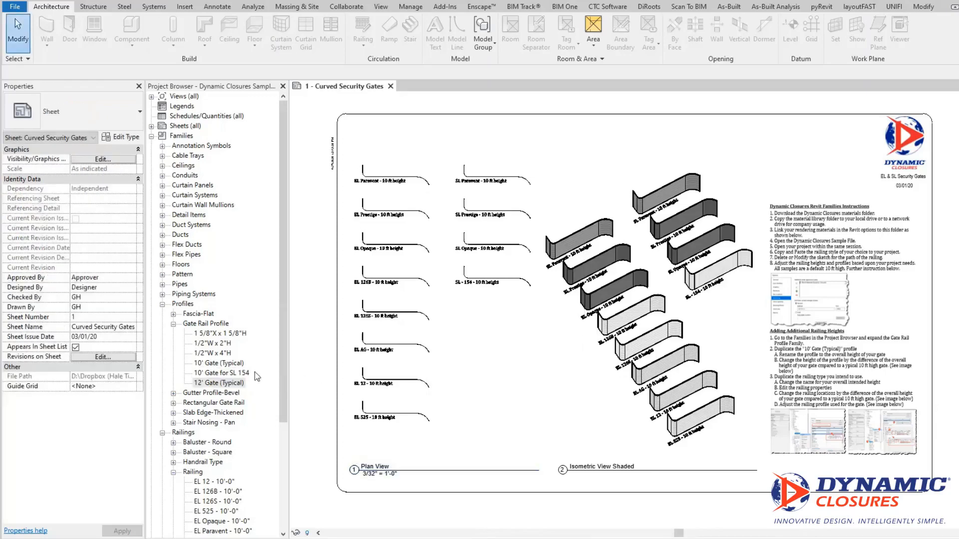
Set the height of the 12' Gate (Typical) gate rail profile to 10' 11 5/8"
double_click(218, 383)
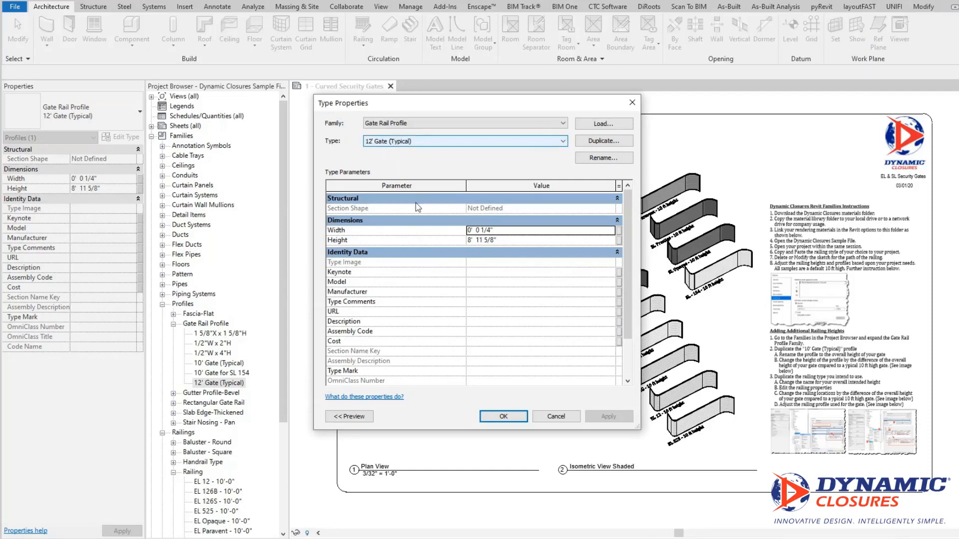
left_click(472, 240)
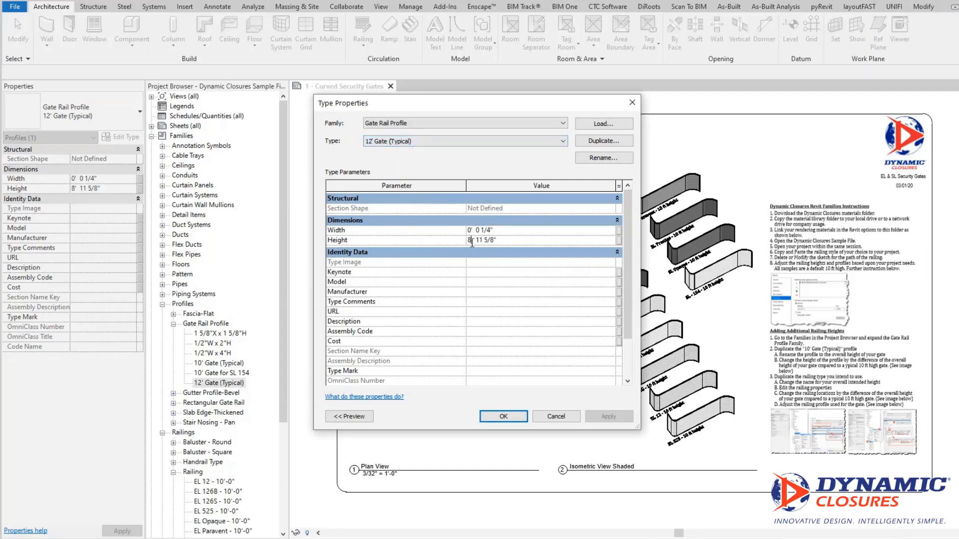
key("BackSpace")
type("9")
key("BackSpace")
type("10")
left_click(505, 418)
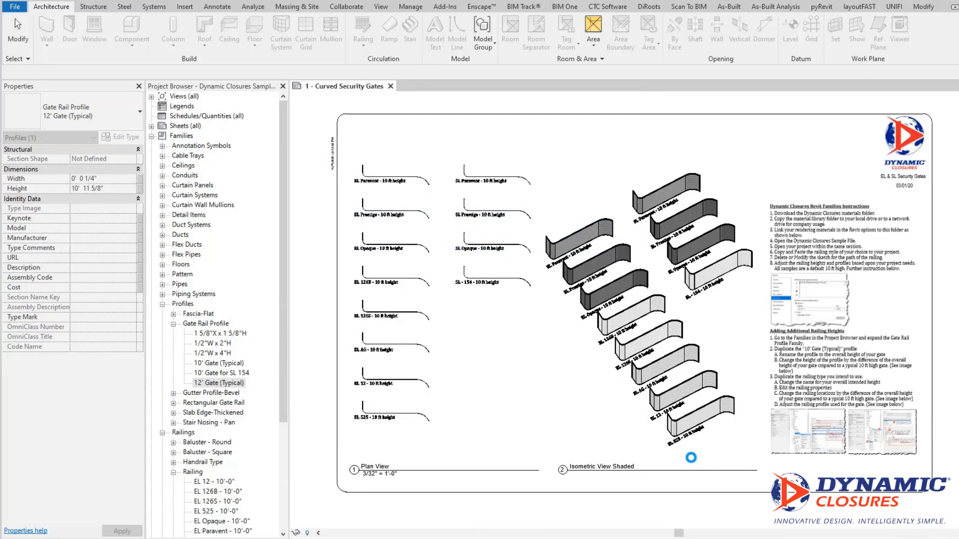
Duplicate the EL 525 - 10'-0" railing type and name the copy EL 525 - 12'-0"
scroll(702, 458, "up", 1)
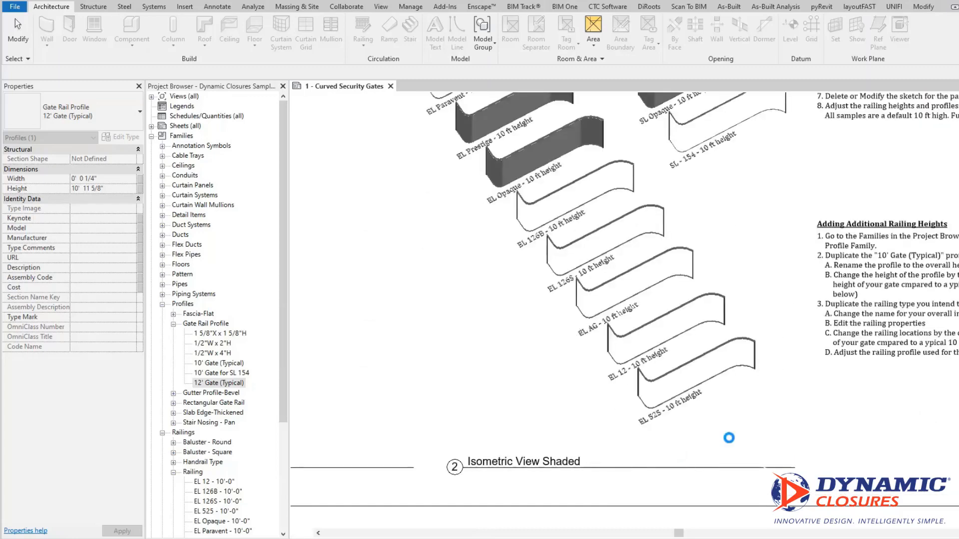
left_click(732, 444)
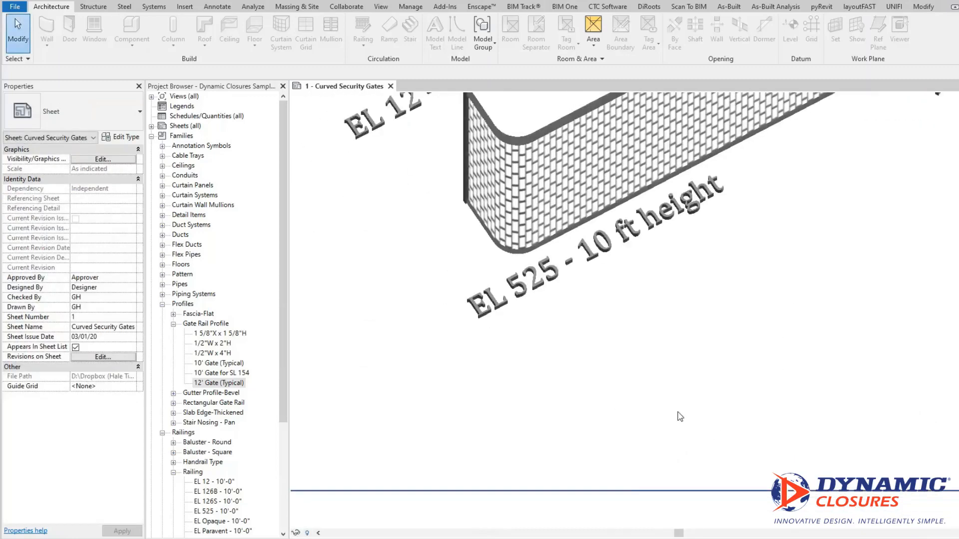
scroll(633, 368, "down", 2)
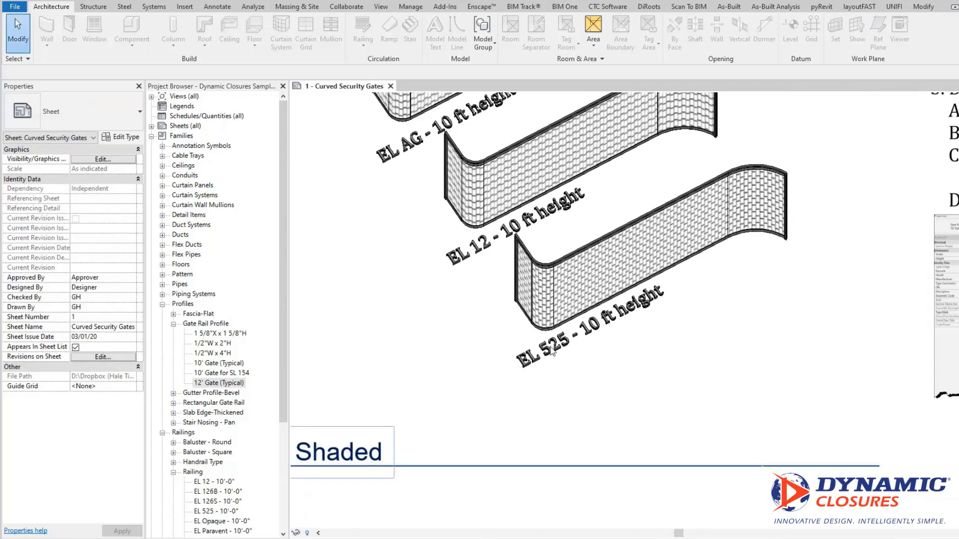
scroll(220, 492, "down", 1)
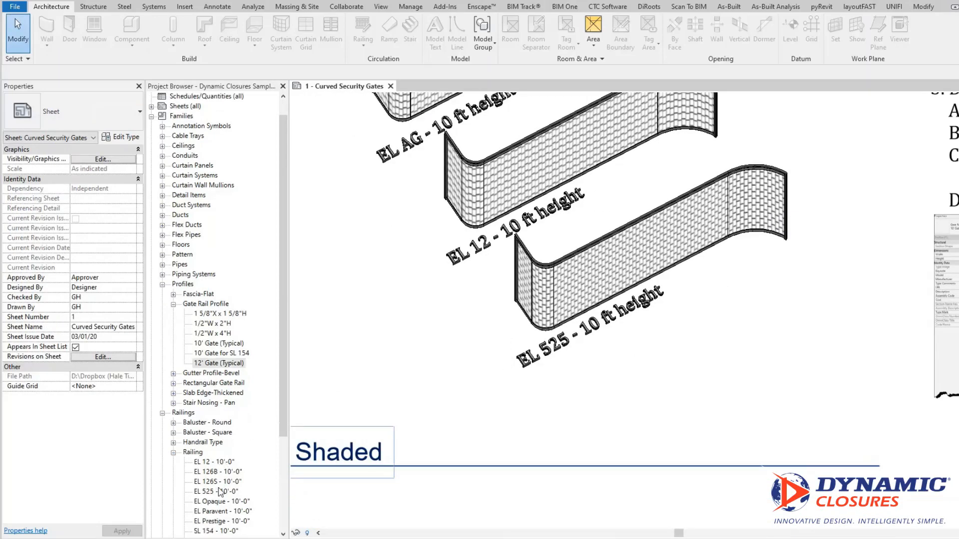
left_click(219, 492)
right_click(223, 495)
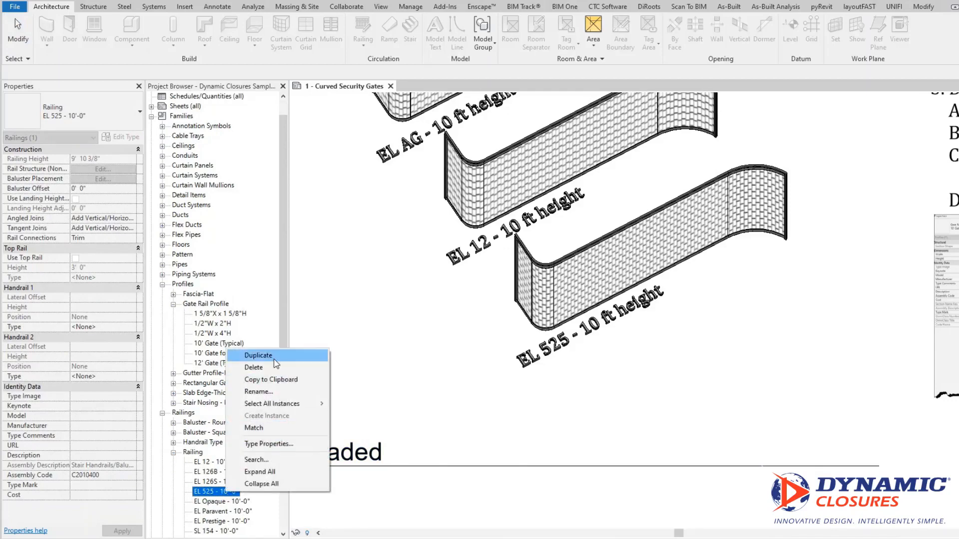
left_click(256, 356)
right_click(218, 502)
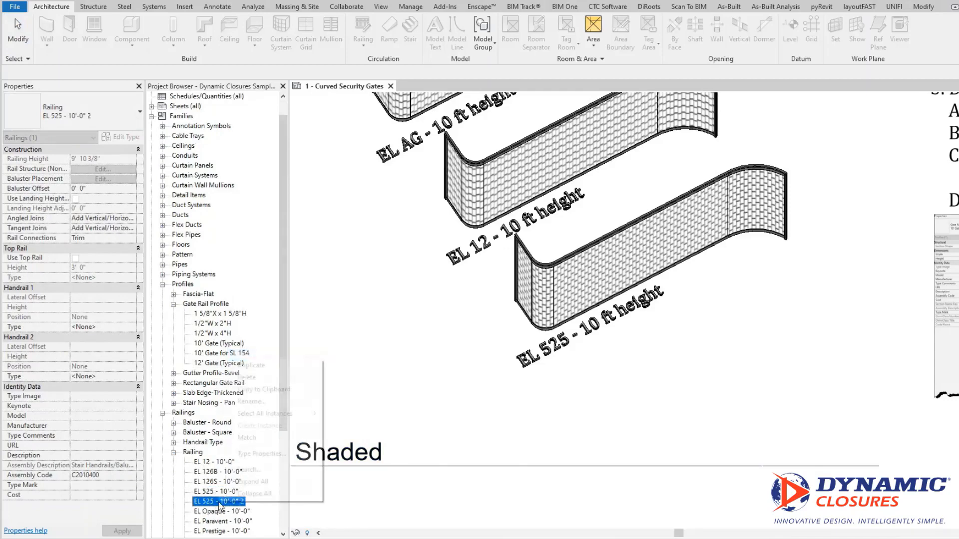
left_click(251, 403)
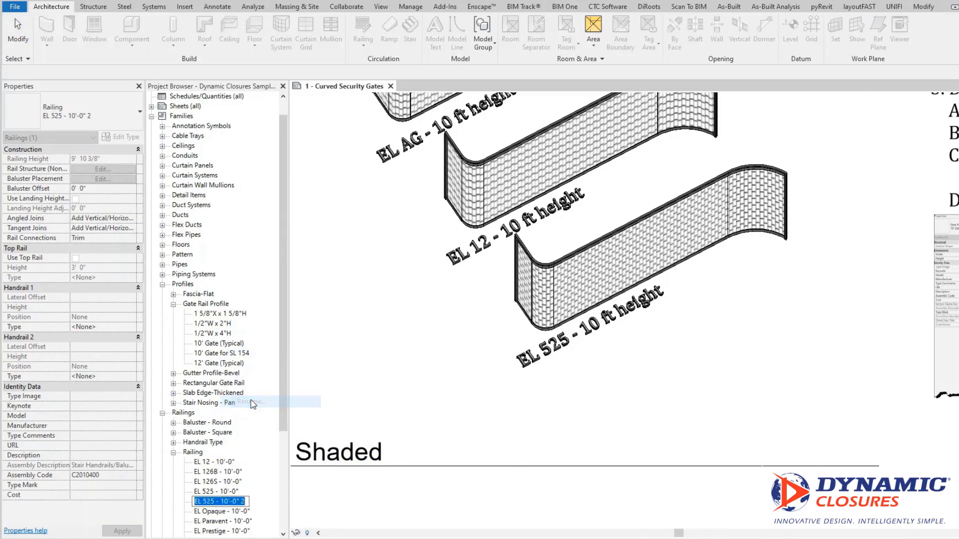
left_click(245, 503)
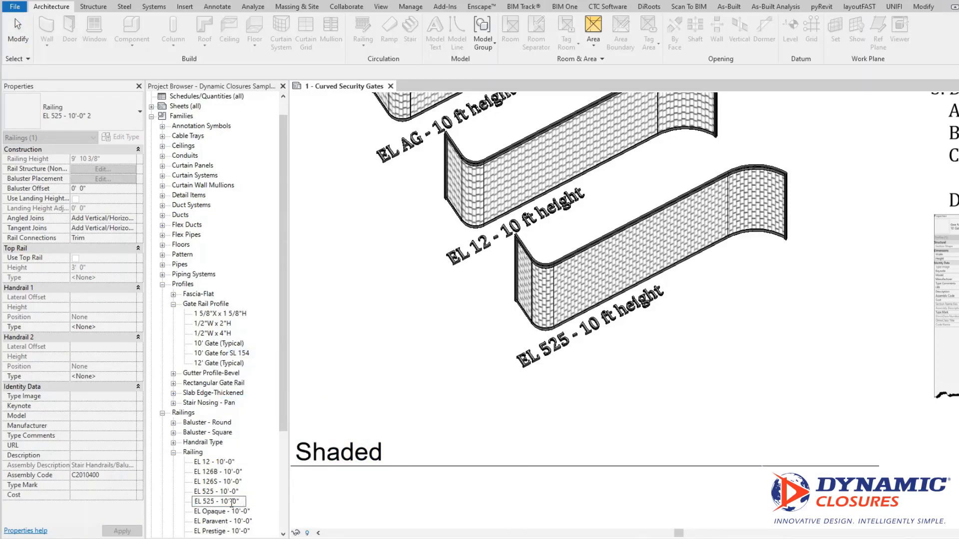
type("2")
key("Return")
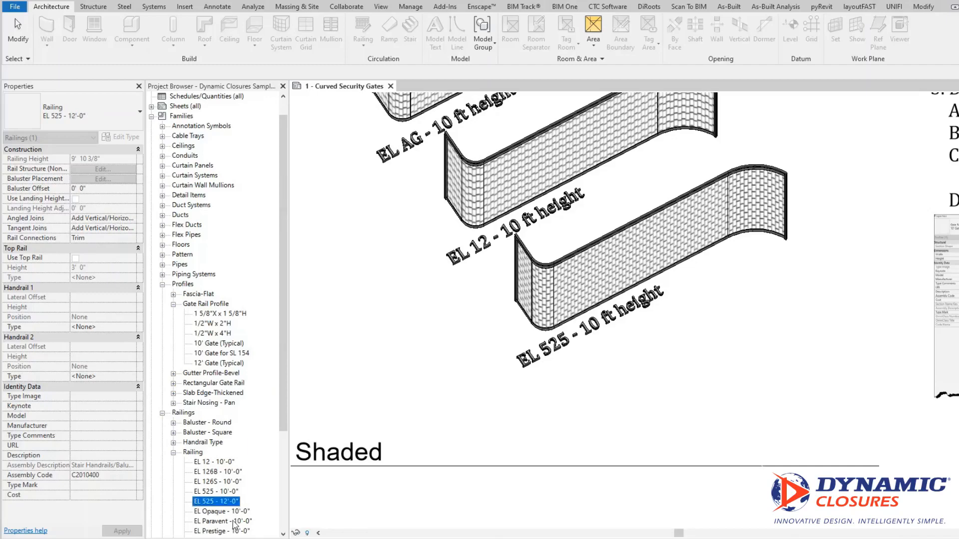
In the rail structure of EL 525 - 12'-0", assign the 12' Gate (Typical) profile to the Gate rail
left_click(230, 506)
double_click(218, 502)
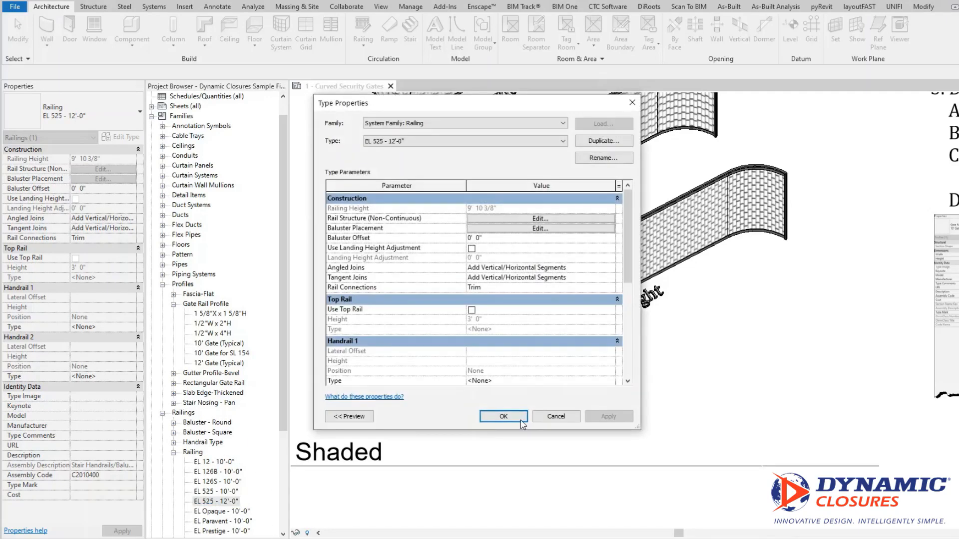
left_click(504, 220)
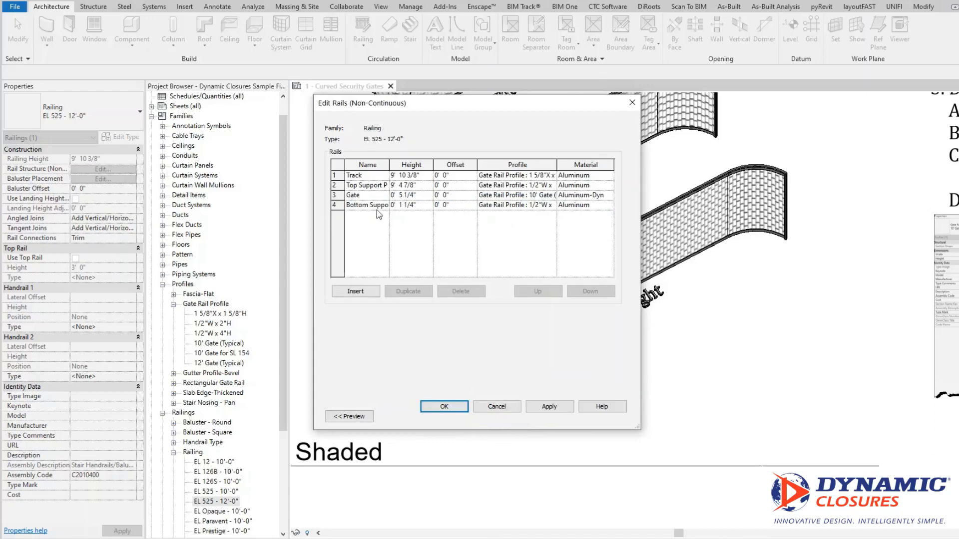
left_click(338, 195)
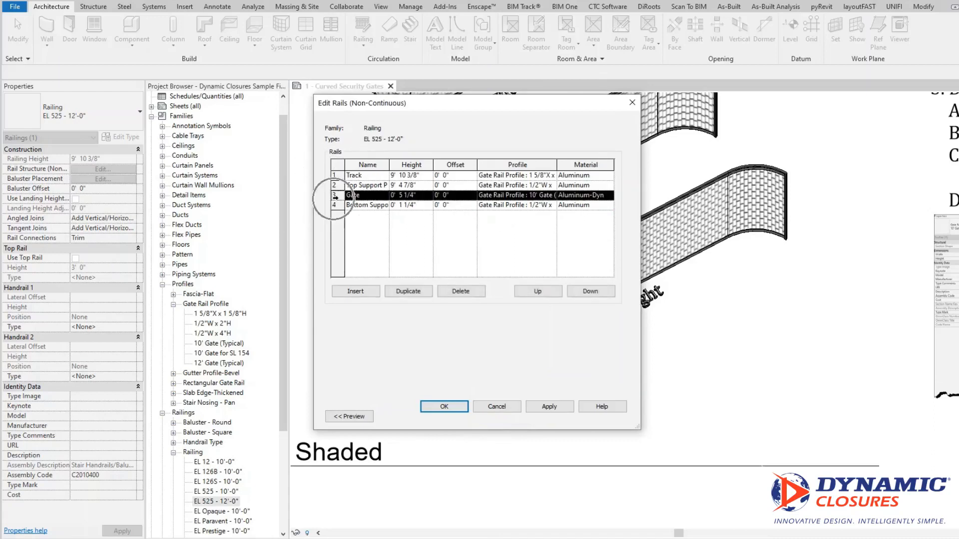
left_click(554, 198)
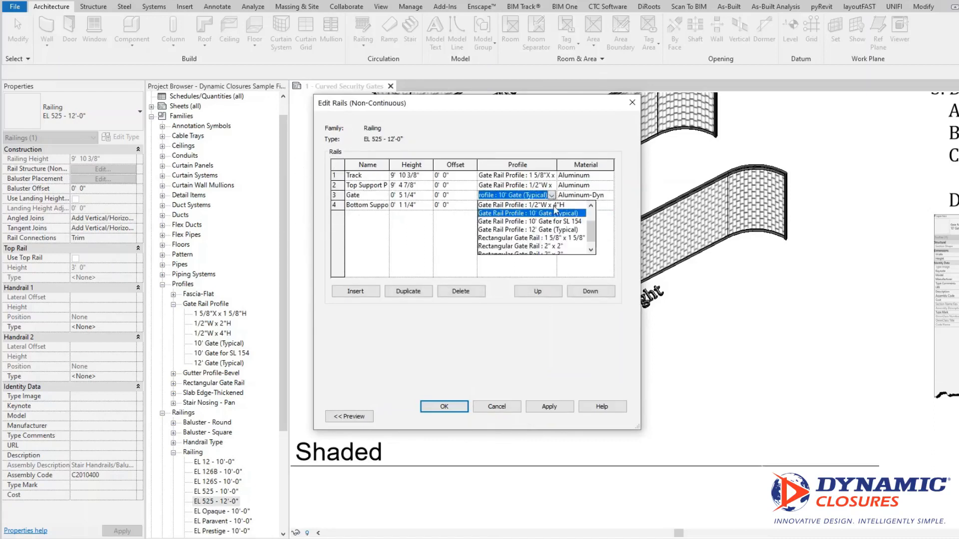
left_click(540, 230)
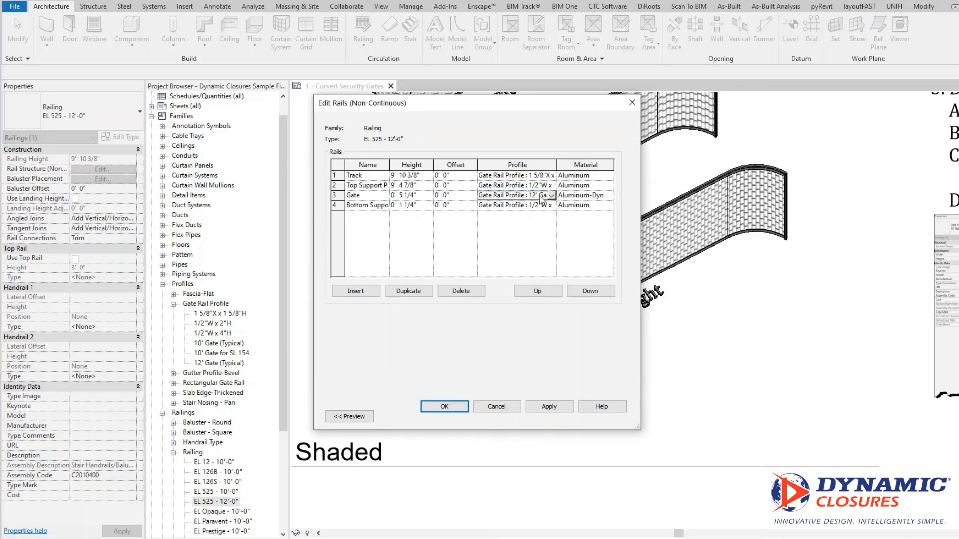
Set the top support rail's height to 11' 4 7/8" and the Track's to 11' 10 3/8", and accept the type changes
left_click(395, 187)
type("11")
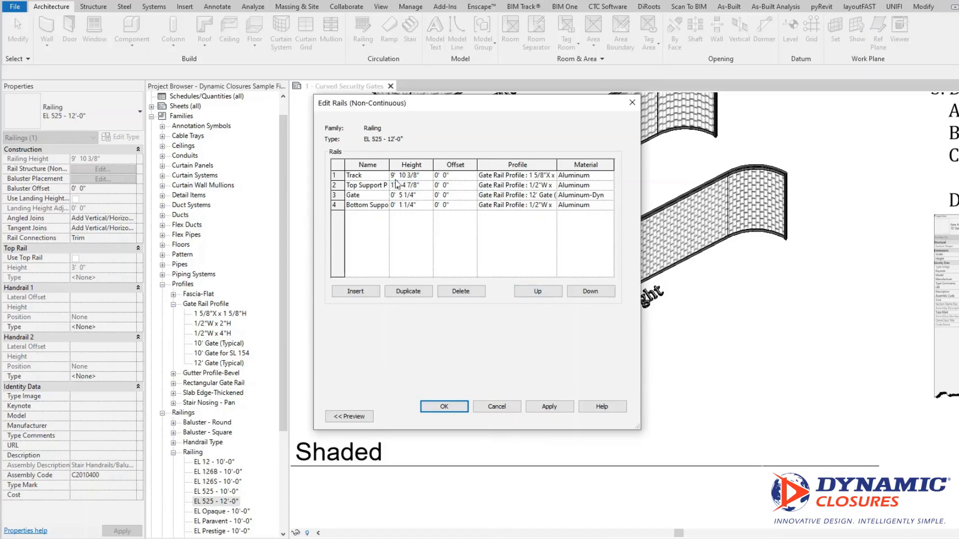
left_click(395, 176)
key("BackSpace")
type("11")
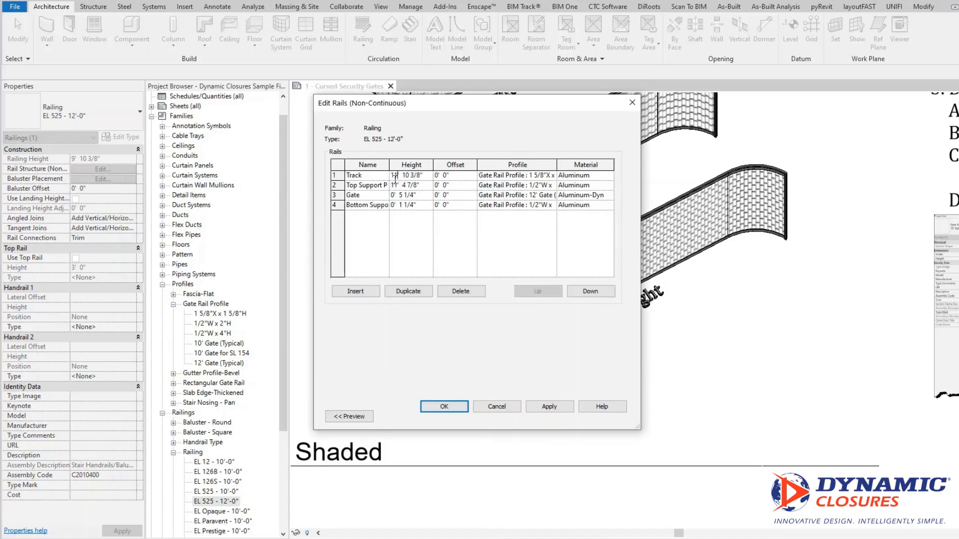
left_click(550, 406)
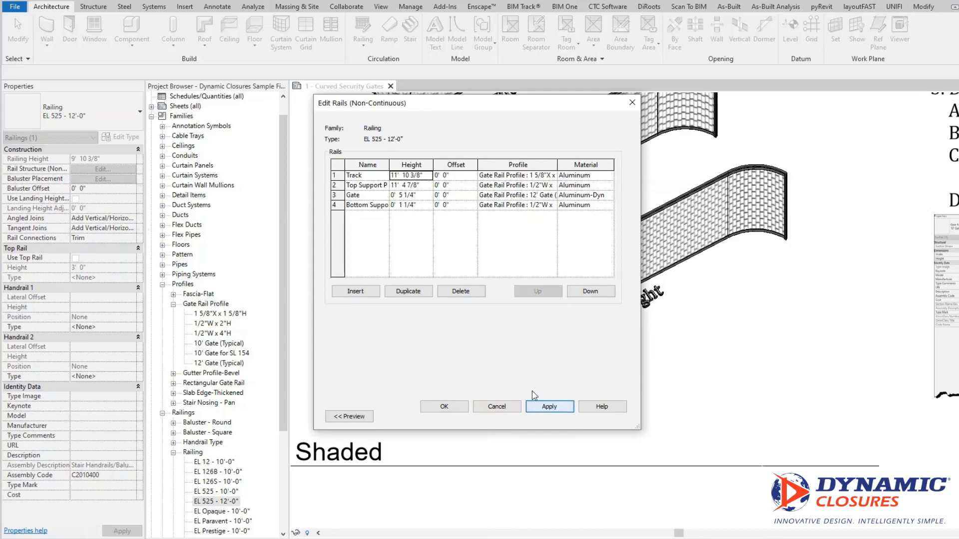
left_click(442, 407)
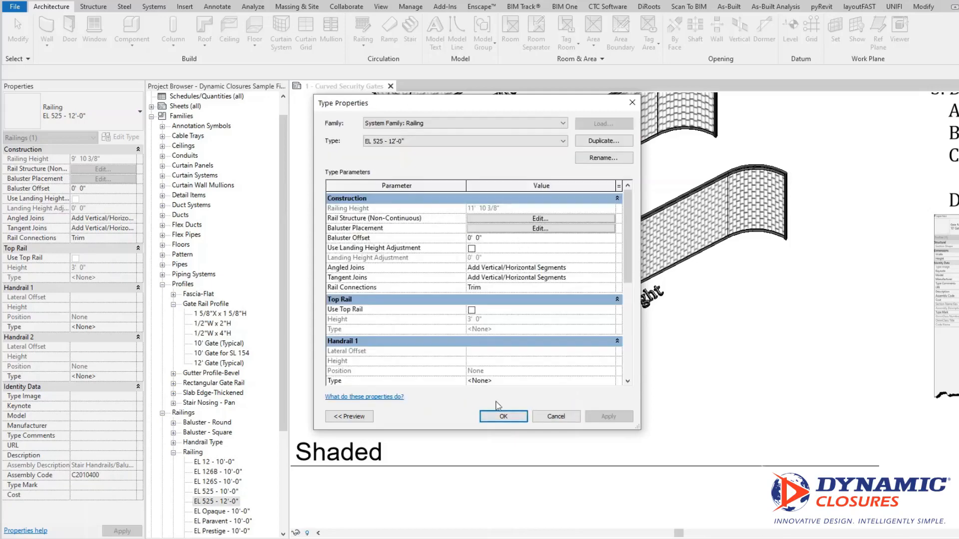
left_click(504, 416)
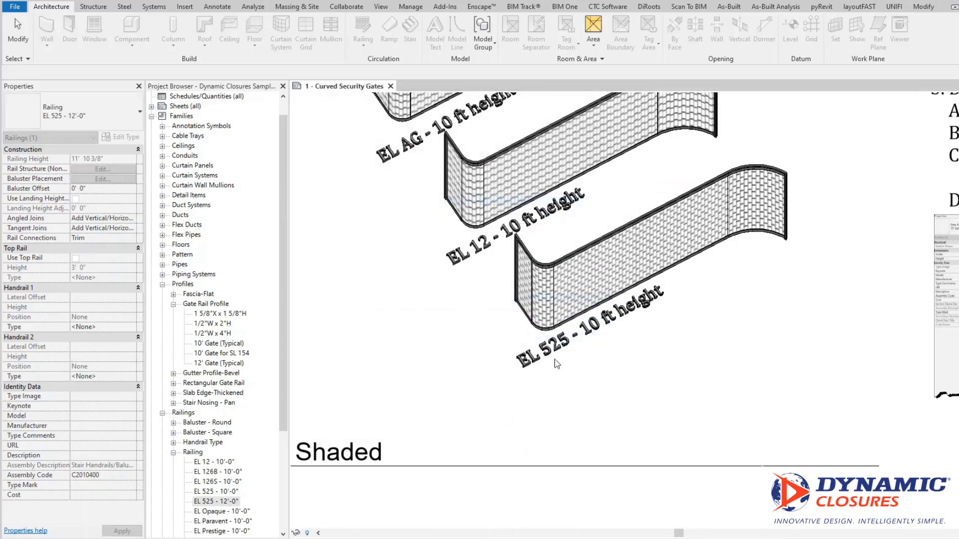
Activate the isometric view on the sheet and copy the EL 525 railing with its text label to the free space in front of it
double_click(586, 364)
left_click(577, 300)
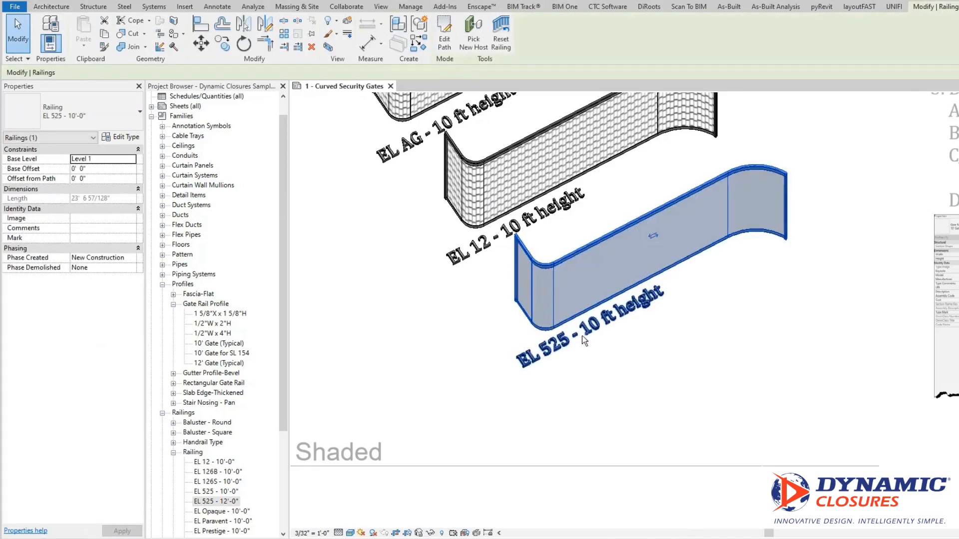
left_click(582, 336, "ctrl")
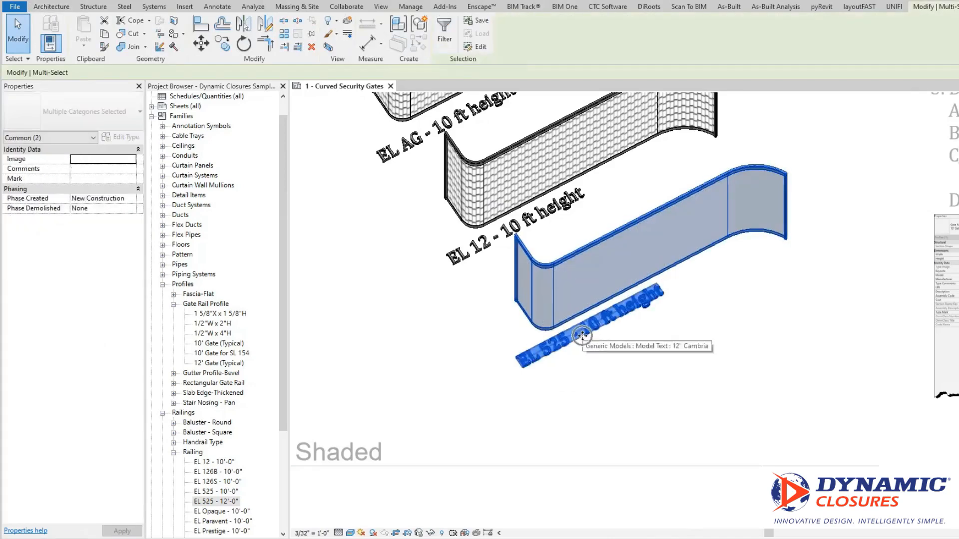
key("c")
key("o")
left_click(554, 305)
left_click(613, 364)
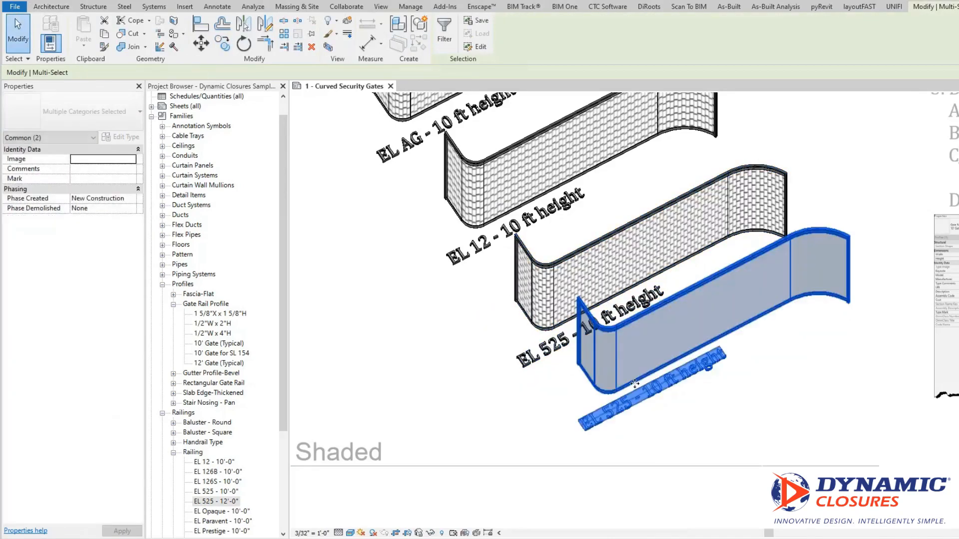
left_click(690, 398)
Change the copied railing's model text to "EL 525 - 12 ft height"
left_click(683, 378)
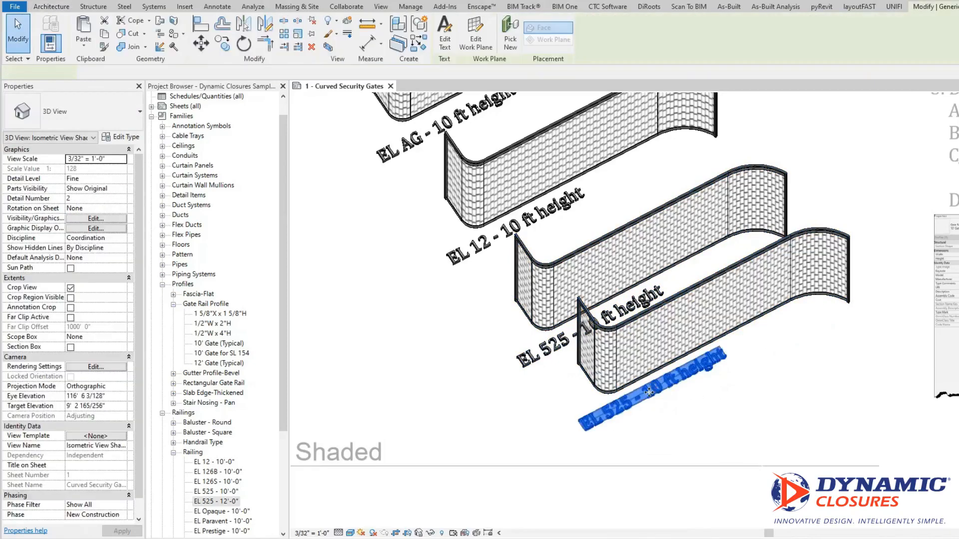
double_click(662, 392)
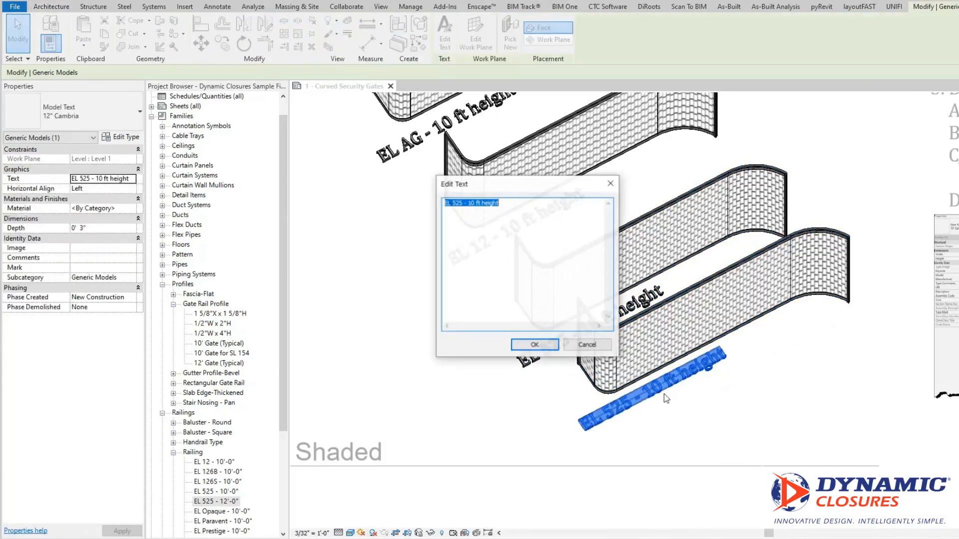
left_click(475, 203)
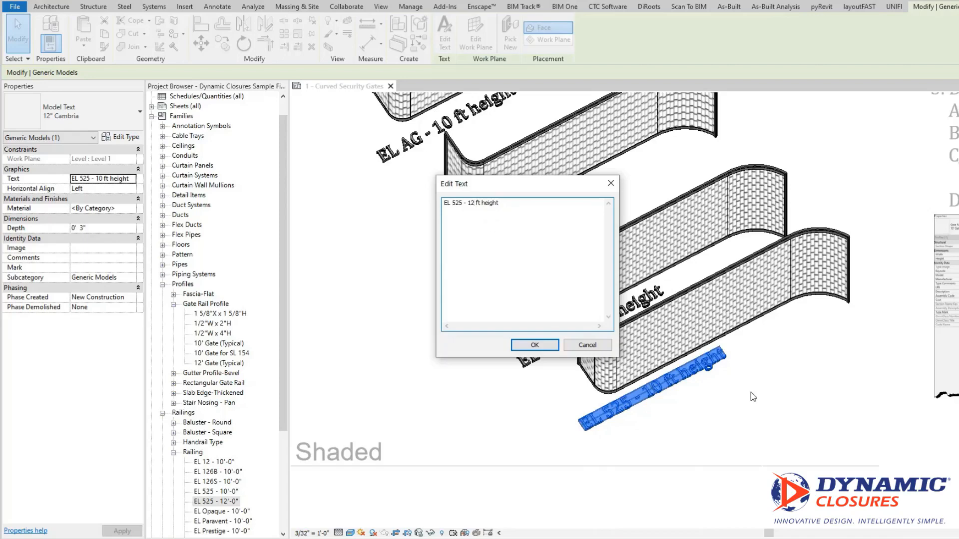
left_click(534, 346)
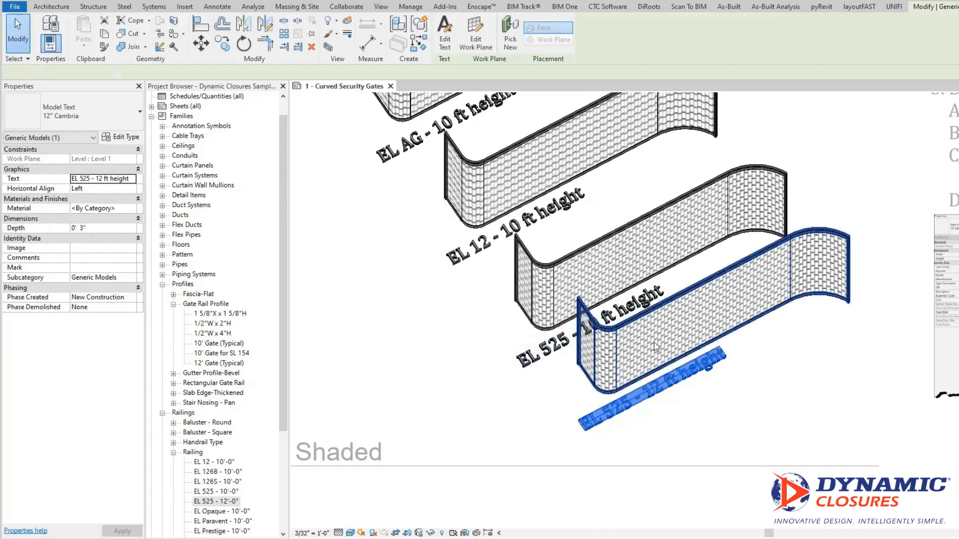
Change the copied railing's type to EL 525 - 12'-0" and clear the selection
left_click(656, 347)
left_click(75, 111)
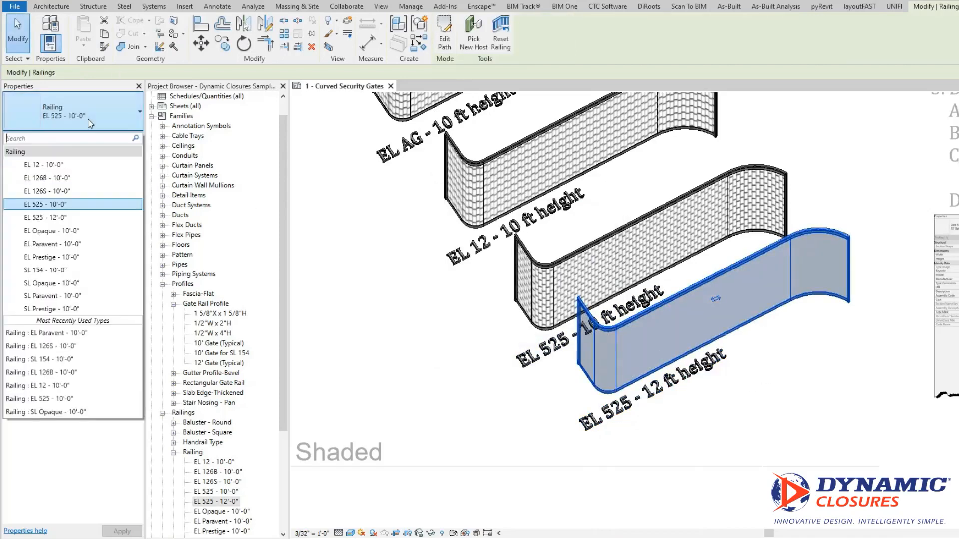
left_click(70, 216)
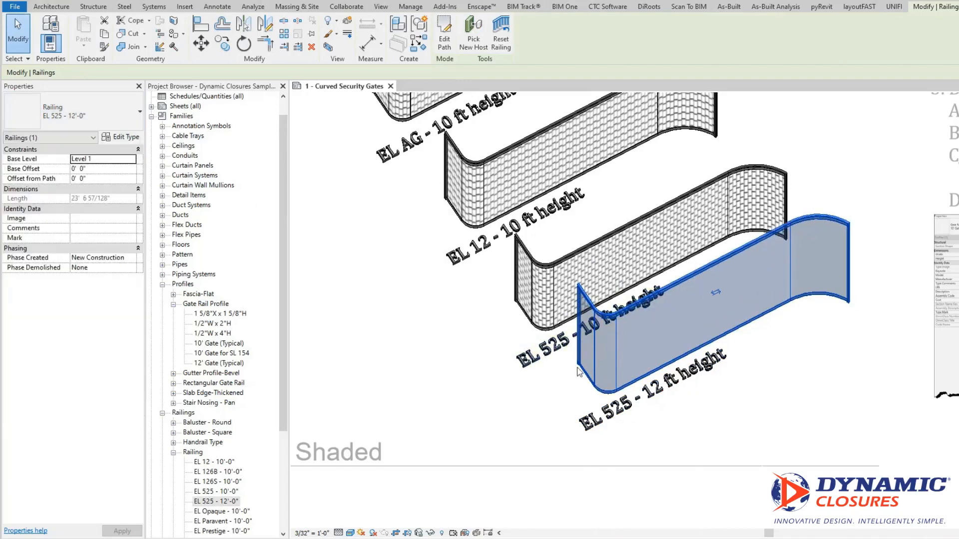
key("Escape")
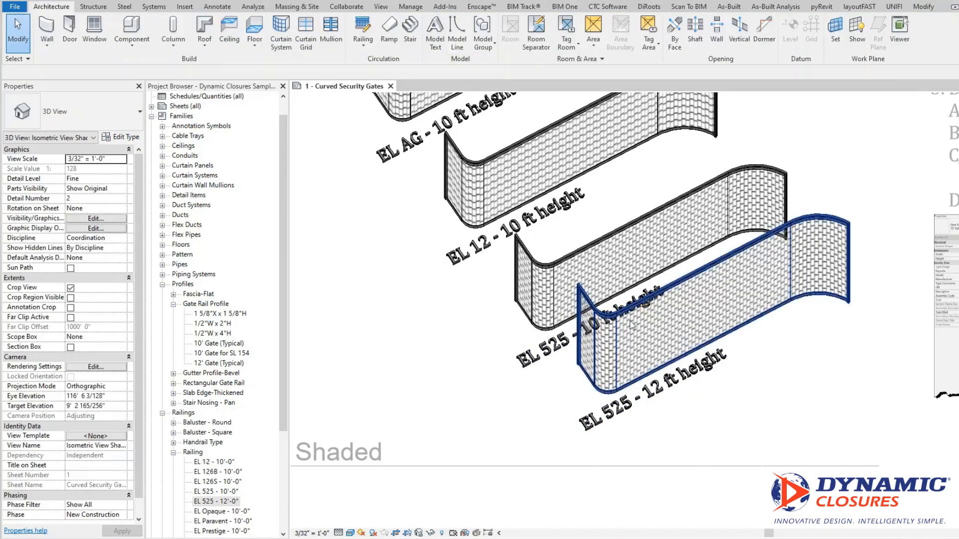